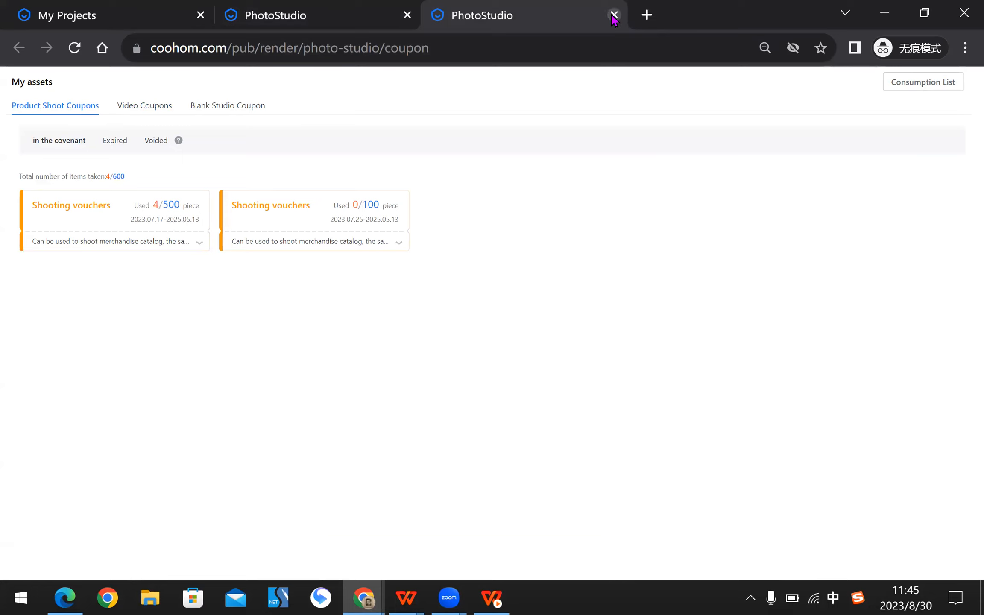
View the Consumption List for the product shoot coupons, close that page and advance the presentation to the studio selection slide.
{"action": "left_click", "coordinate": [928, 90]}
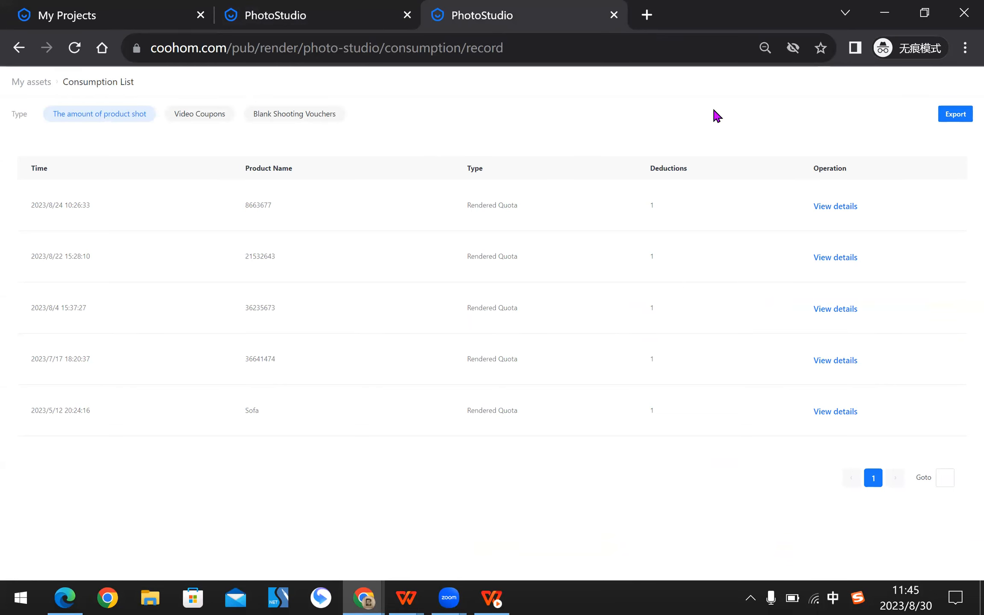
{"action": "left_click", "coordinate": [615, 16]}
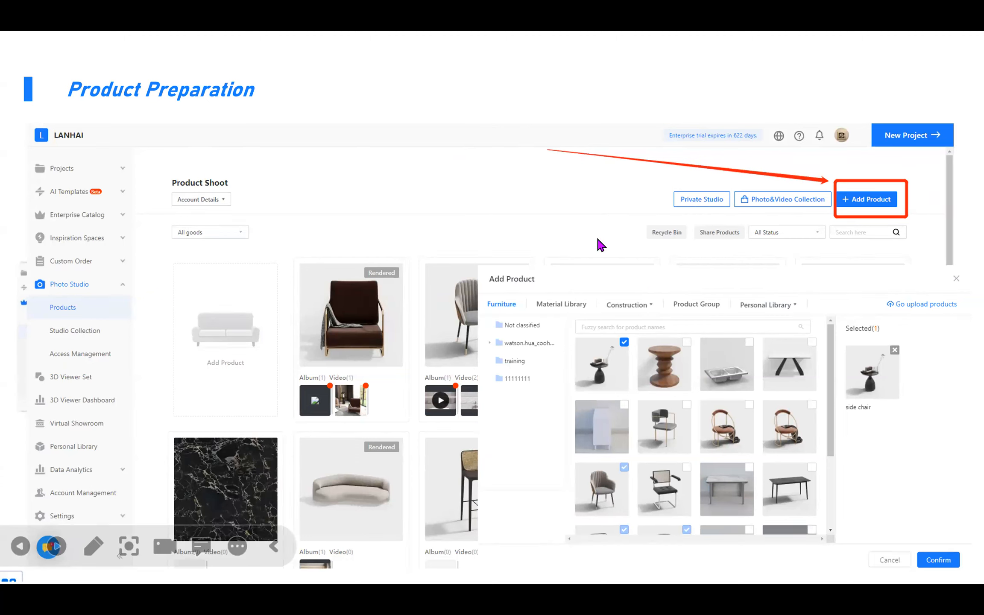
{"action": "left_click", "coordinate": [637, 250]}
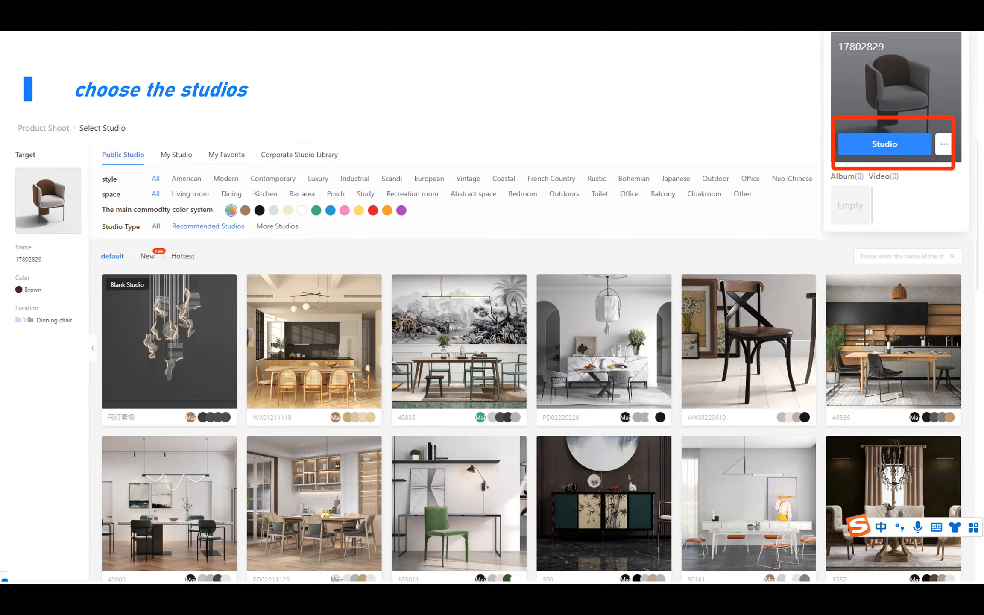
Switch to the browser, start studio selection for product 19928963 and choose public studio 49809 for a photo shoot.
{"action": "key", "text": "alt+Tab"}
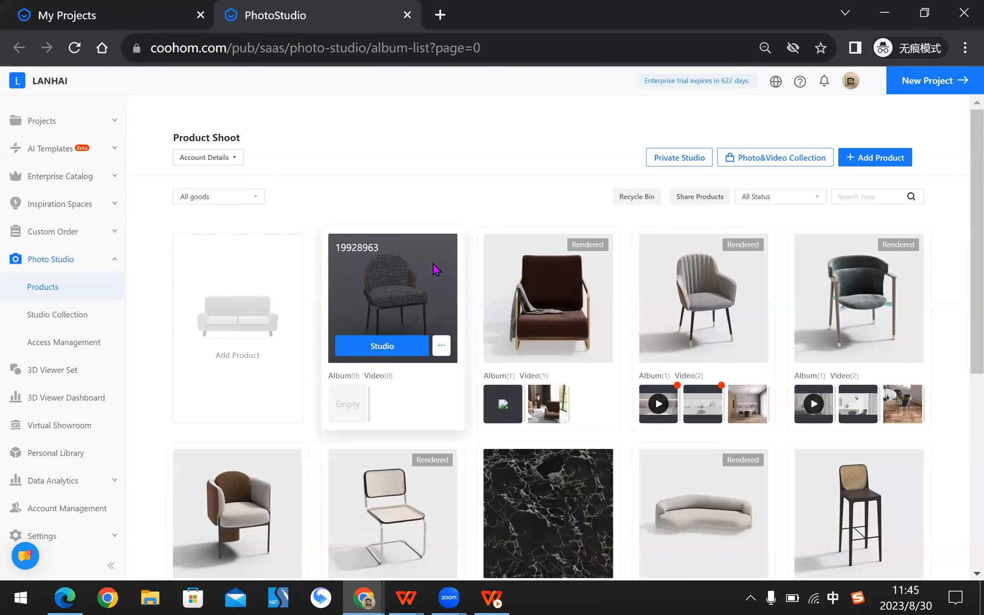
{"action": "left_click", "coordinate": [393, 351]}
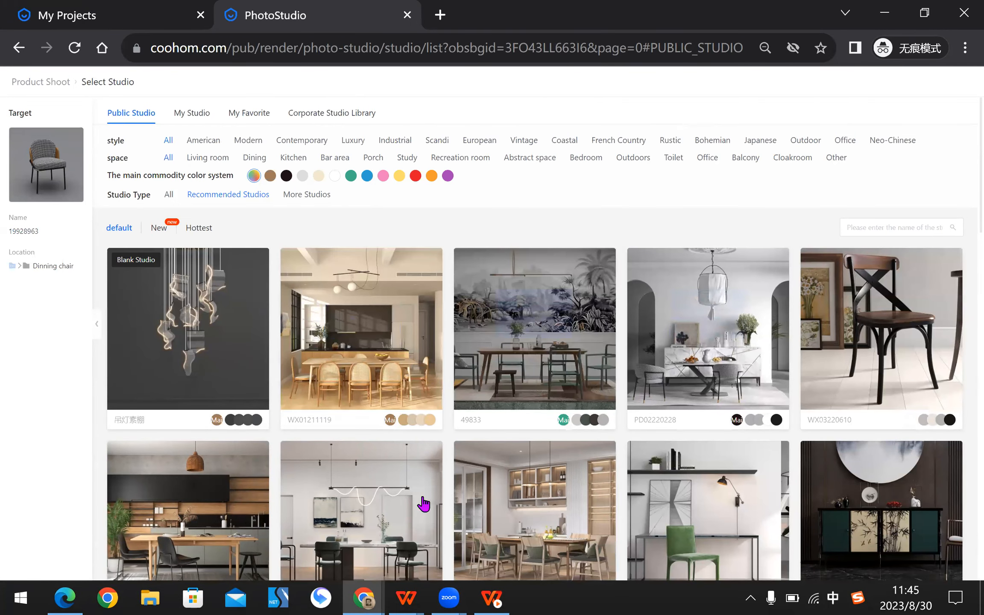
{"action": "scroll", "coordinate": [765, 274], "scroll_direction": "down", "scroll_amount": 2}
{"action": "mouse_move", "coordinate": [761, 291]}
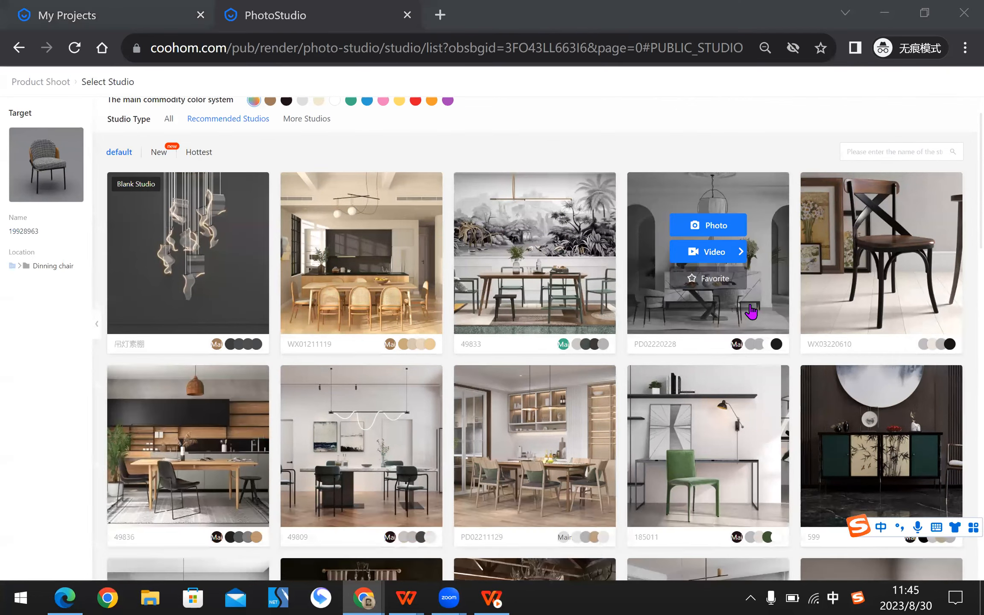
{"action": "scroll", "coordinate": [751, 312], "scroll_direction": "down", "scroll_amount": 3}
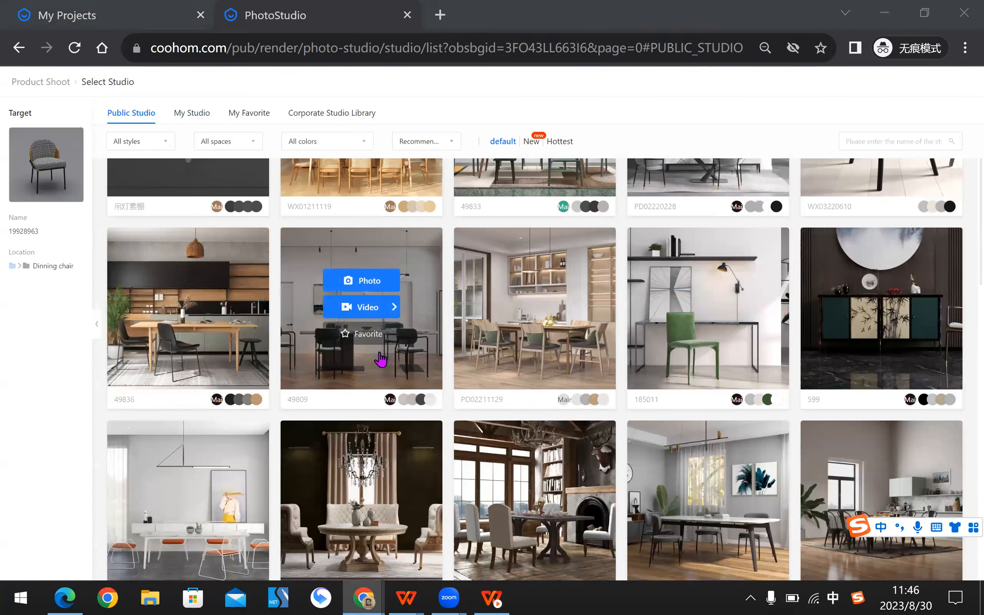
{"action": "left_click", "coordinate": [370, 282]}
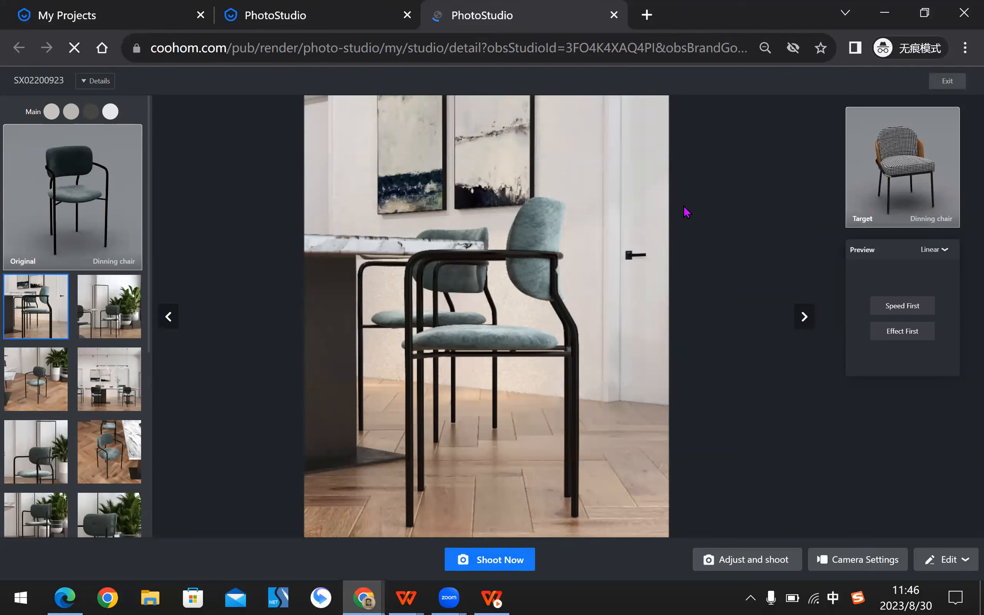
Look through the studio's preset camera shots and return to the first one, the side view of the dining chair.
{"action": "left_click", "coordinate": [106, 316]}
{"action": "left_click", "coordinate": [103, 387]}
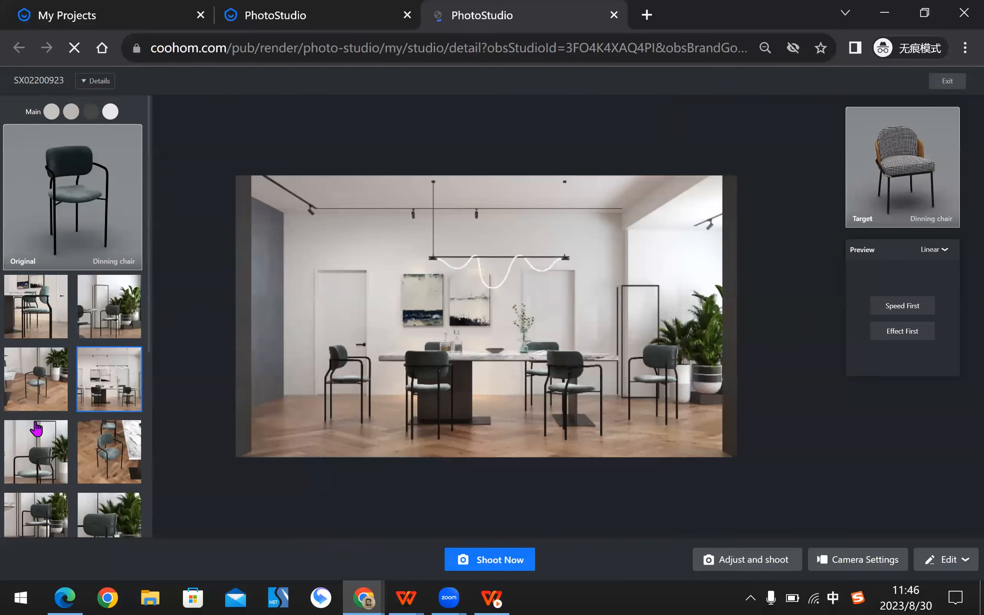
{"action": "left_click", "coordinate": [35, 401]}
{"action": "left_click", "coordinate": [41, 449]}
{"action": "left_click", "coordinate": [107, 446]}
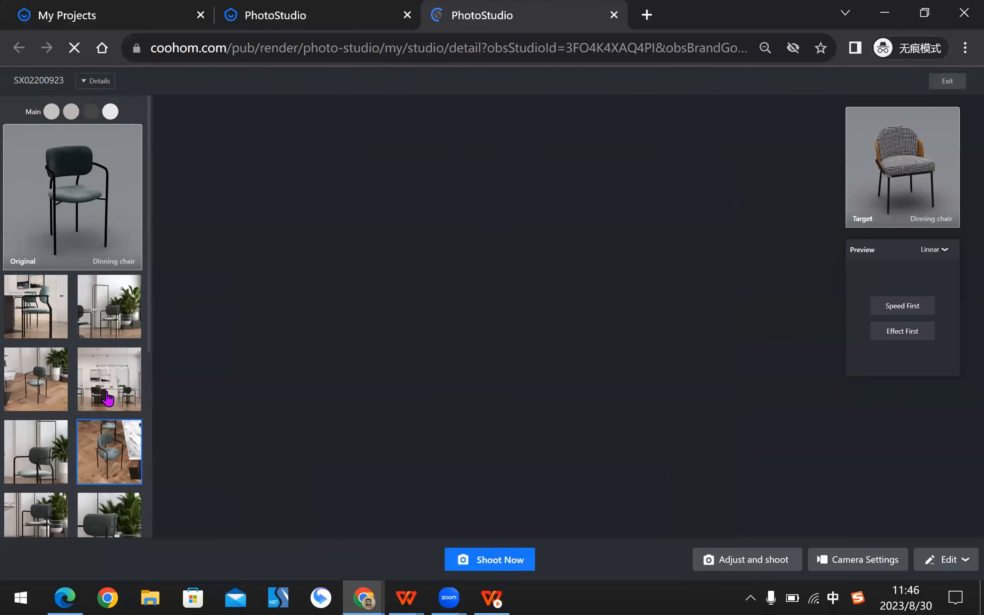
{"action": "scroll", "coordinate": [108, 397], "scroll_direction": "down", "scroll_amount": 4}
{"action": "left_click", "coordinate": [106, 373]}
{"action": "left_click", "coordinate": [46, 379]}
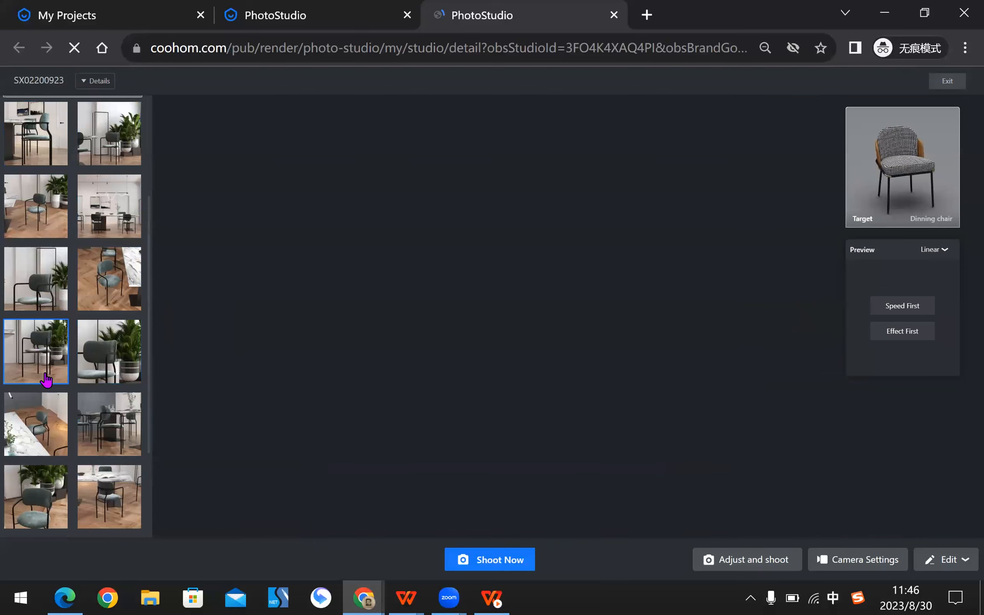
{"action": "scroll", "coordinate": [77, 346], "scroll_direction": "up", "scroll_amount": 4}
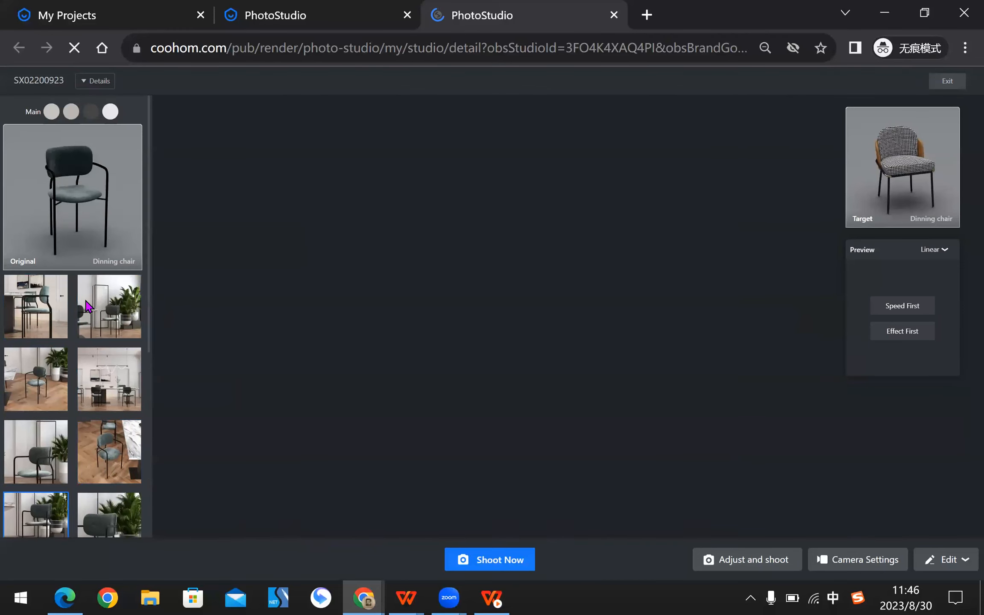
{"action": "left_click", "coordinate": [27, 318]}
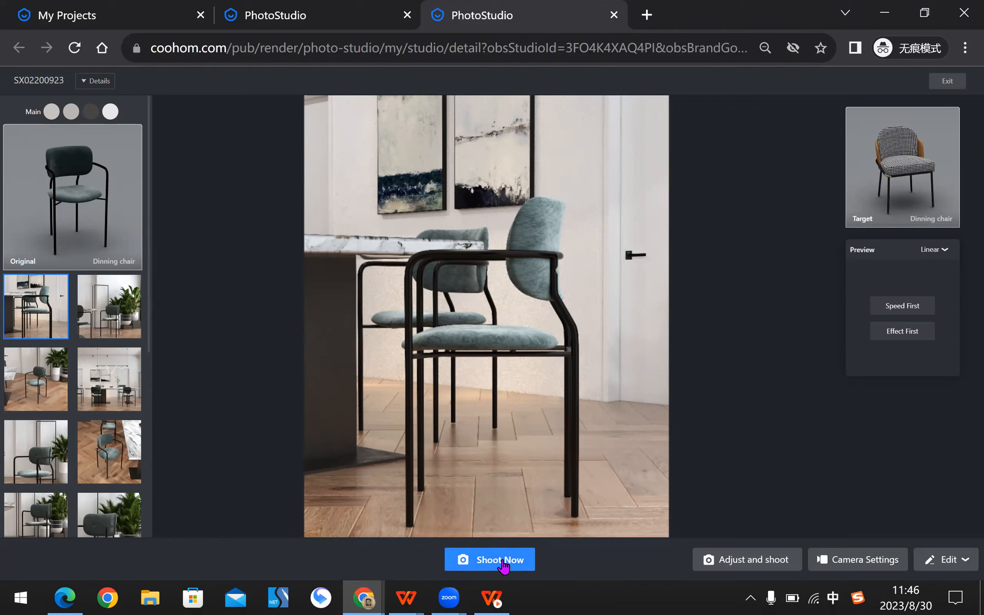
Switch to the presentation and advance through the studio settings slides to the one on replacing the studio's model.
{"action": "left_click", "coordinate": [503, 563]}
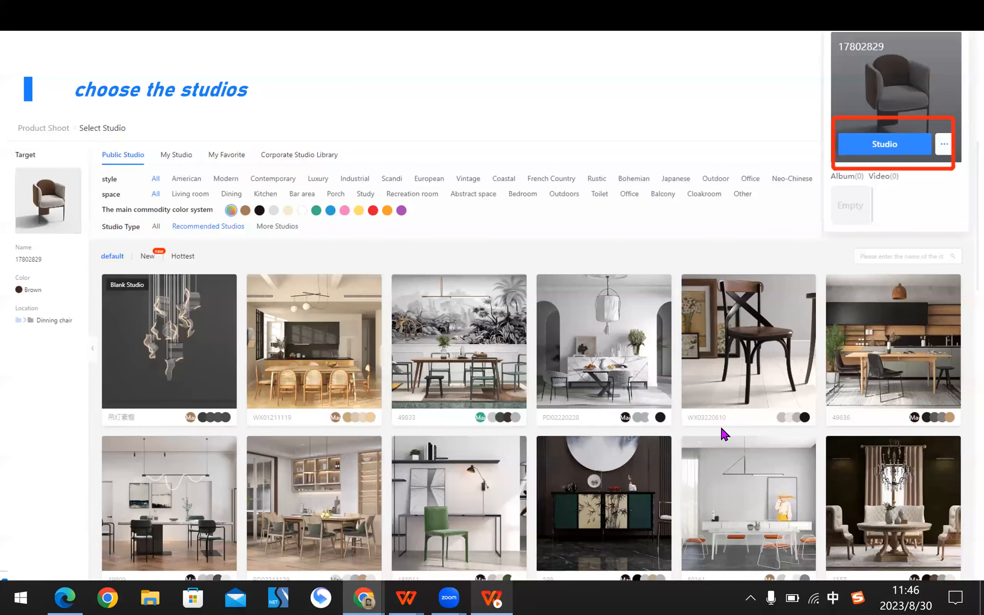
{"action": "left_click", "coordinate": [564, 303]}
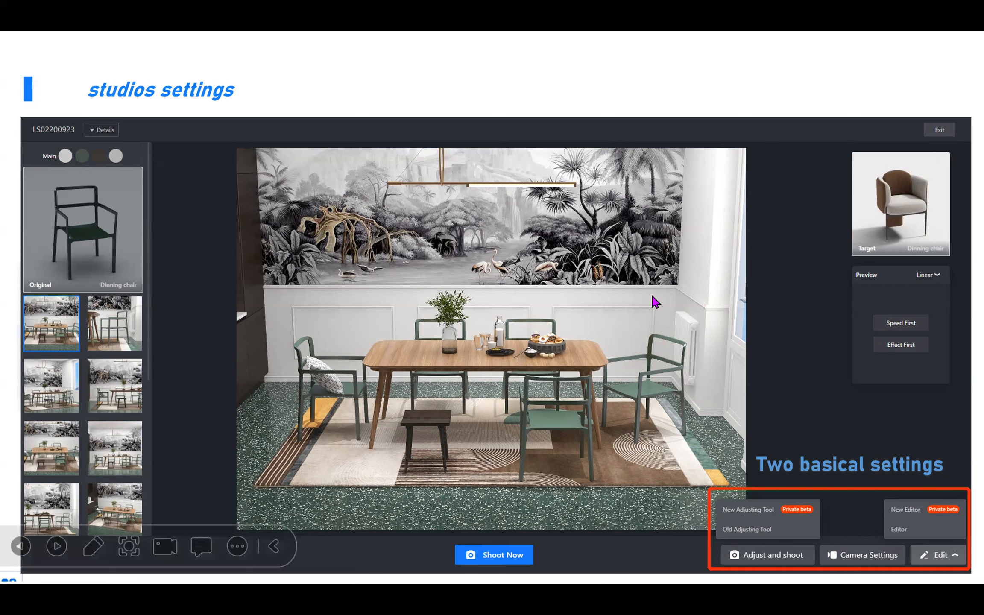
{"action": "key", "text": "Right"}
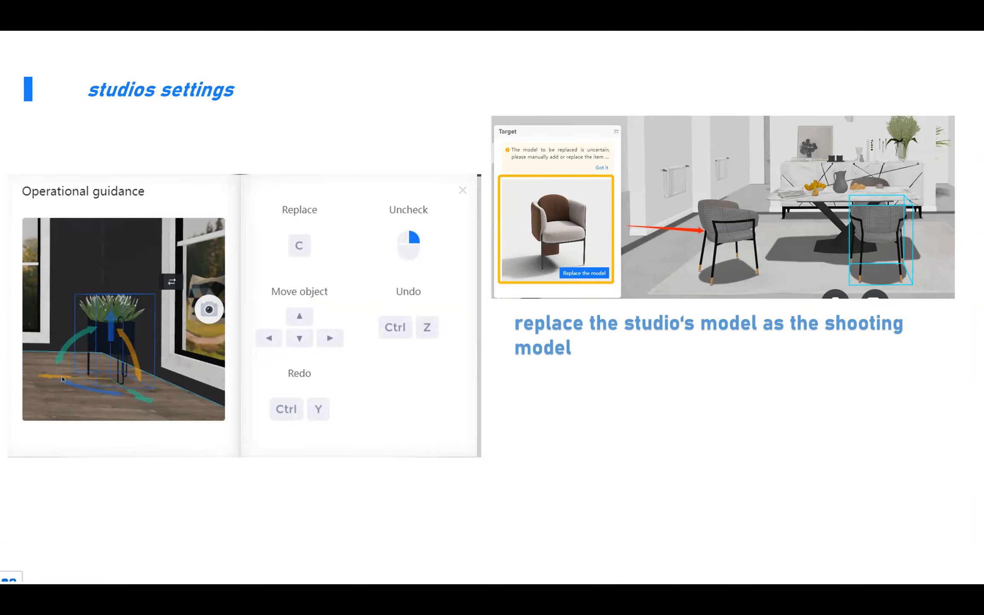
Switch back to the browser and open the studio for adjusting and shooting in the Old Adjusting Tool.
{"action": "key", "text": "alt+Tab"}
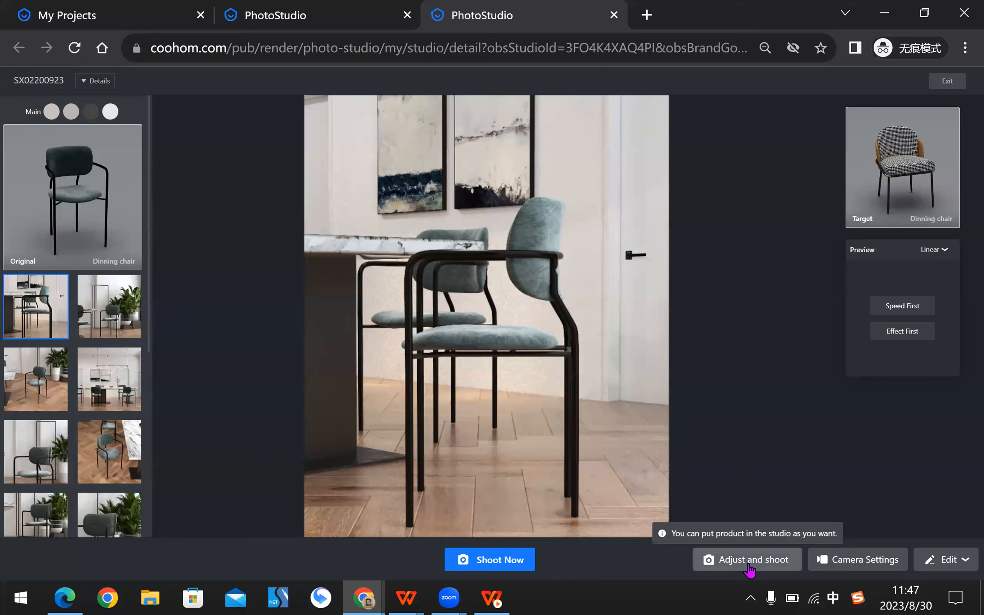
{"action": "left_click", "coordinate": [759, 561]}
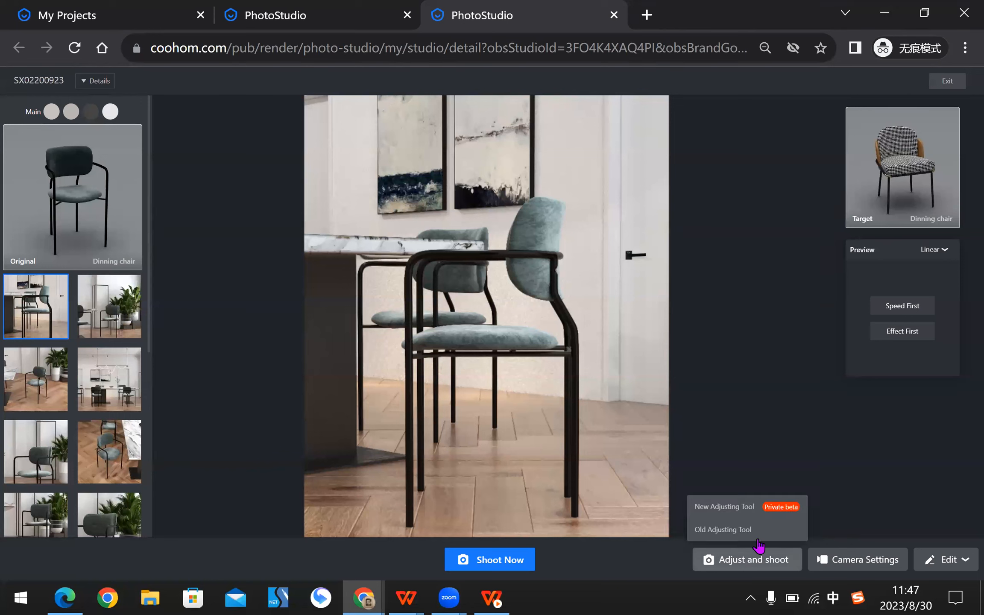
{"action": "left_click", "coordinate": [727, 532]}
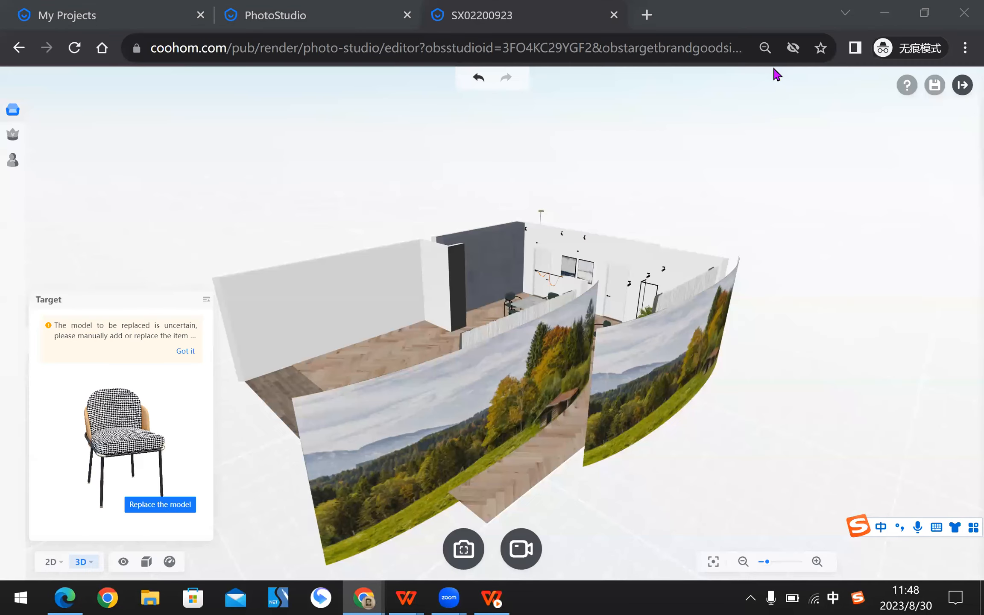
{"action": "left_click_drag", "start_coordinate": [330, 153], "coordinate": [413, 297]}
{"action": "scroll", "coordinate": [427, 352], "scroll_direction": "up", "scroll_amount": 4}
{"action": "mouse_move", "coordinate": [427, 353]}
{"action": "left_mouse_down"}
{"action": "mouse_move", "coordinate": [516, 436]}
{"action": "mouse_move", "coordinate": [615, 448]}
{"action": "mouse_move", "coordinate": [721, 396]}
{"action": "mouse_move", "coordinate": [549, 409]}
{"action": "mouse_move", "coordinate": [549, 428]}
{"action": "mouse_move", "coordinate": [665, 167]}
{"action": "left_mouse_up"}
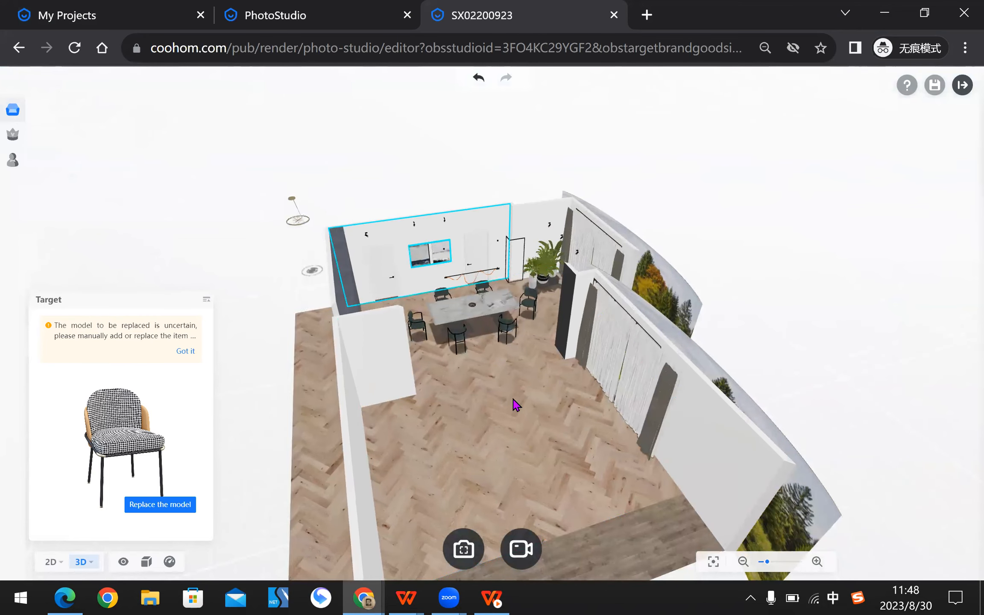
{"action": "left_click_drag", "start_coordinate": [773, 369], "coordinate": [785, 355]}
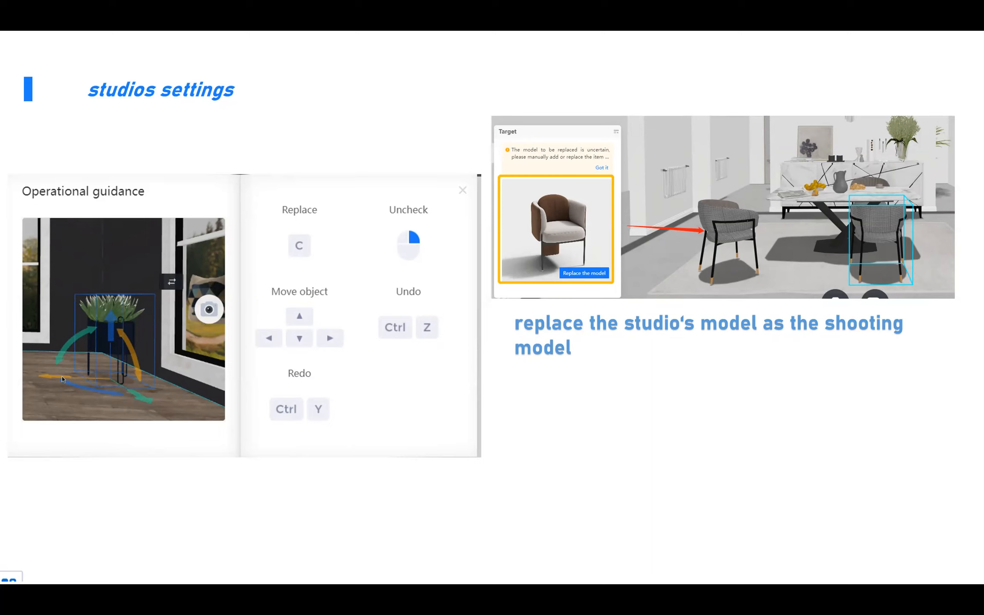
Delete the two green dining chairs on the near long side of the marble table.
{"action": "key", "text": "alt+Tab"}
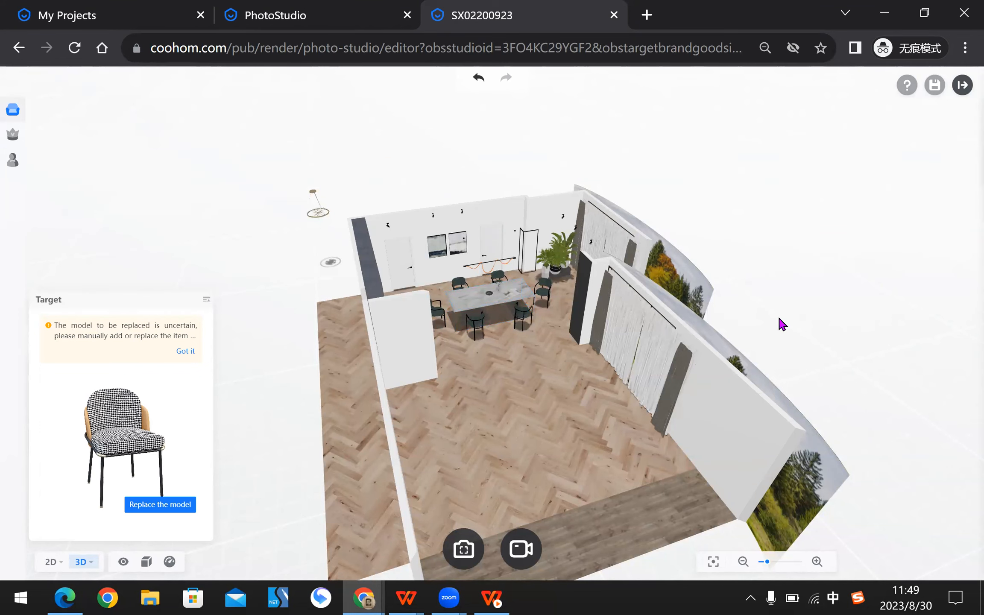
{"action": "left_click_drag", "start_coordinate": [489, 256], "coordinate": [536, 363]}
{"action": "scroll", "coordinate": [551, 427], "scroll_direction": "up", "scroll_amount": 2}
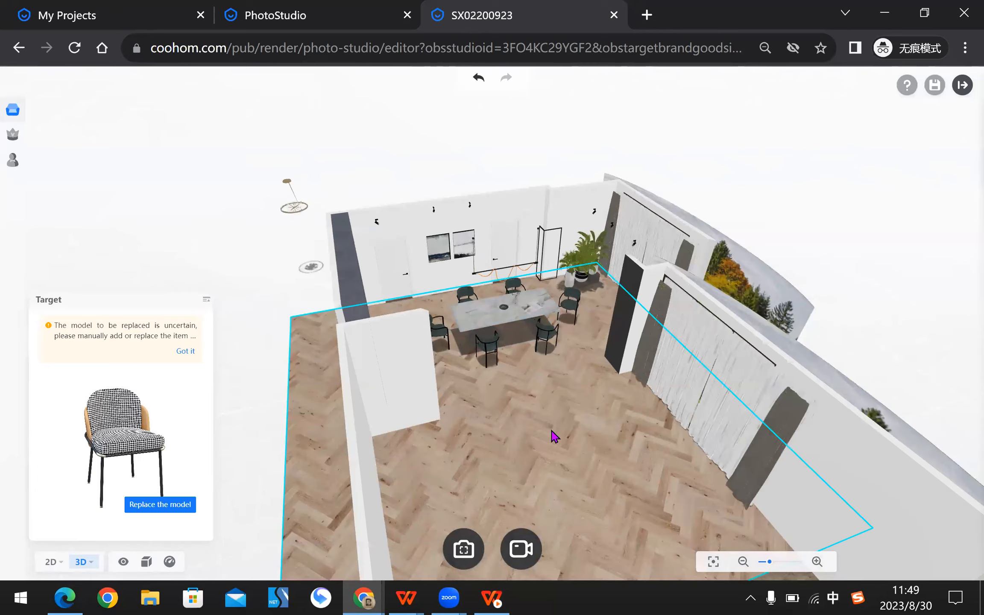
{"action": "scroll", "coordinate": [601, 434], "scroll_direction": "up", "scroll_amount": 2}
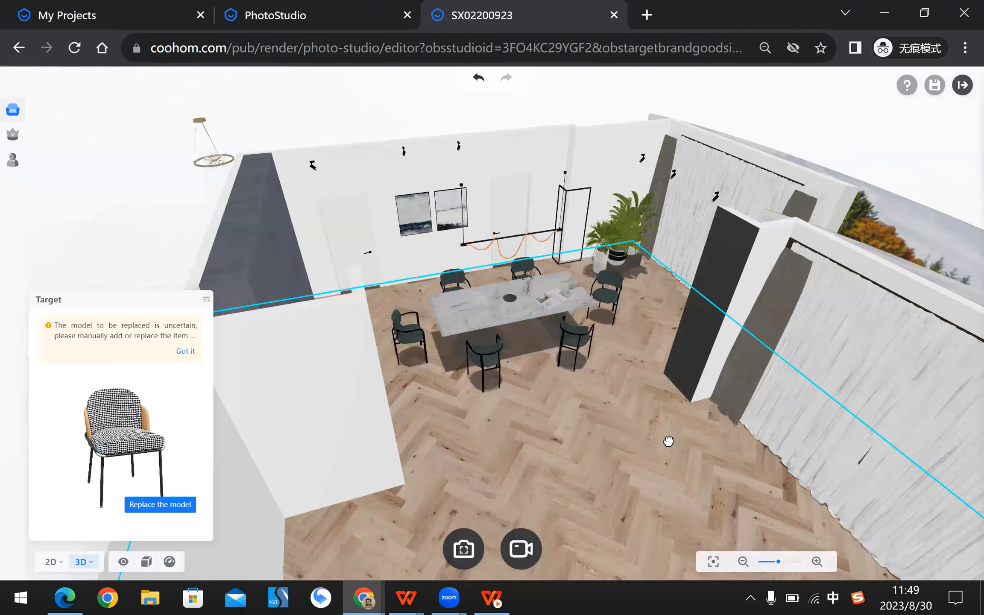
{"action": "scroll", "coordinate": [668, 442], "scroll_direction": "up", "scroll_amount": 2}
{"action": "left_click_drag", "start_coordinate": [675, 429], "coordinate": [681, 450]}
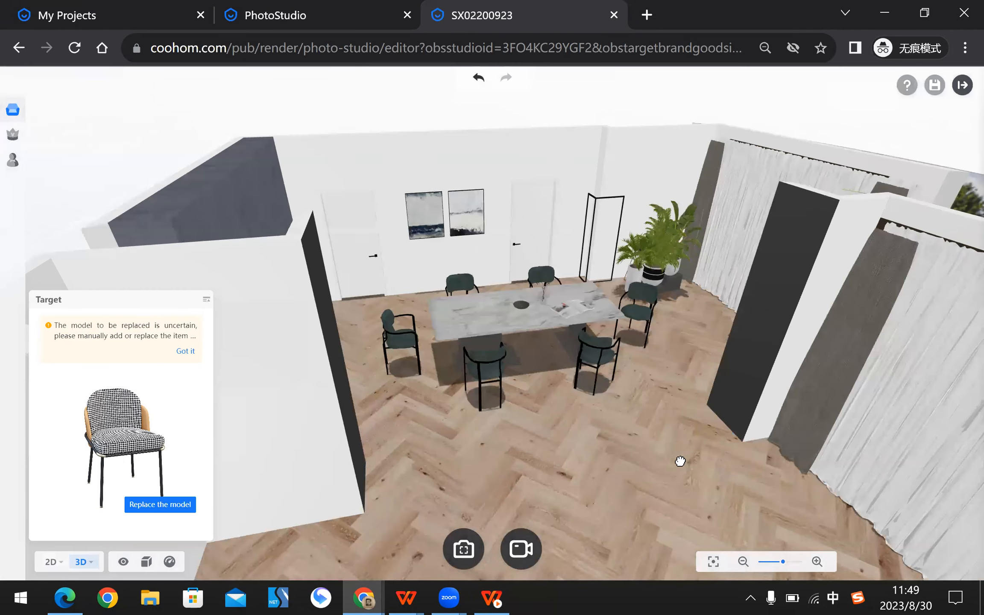
{"action": "left_click_drag", "start_coordinate": [581, 141], "coordinate": [549, 240]}
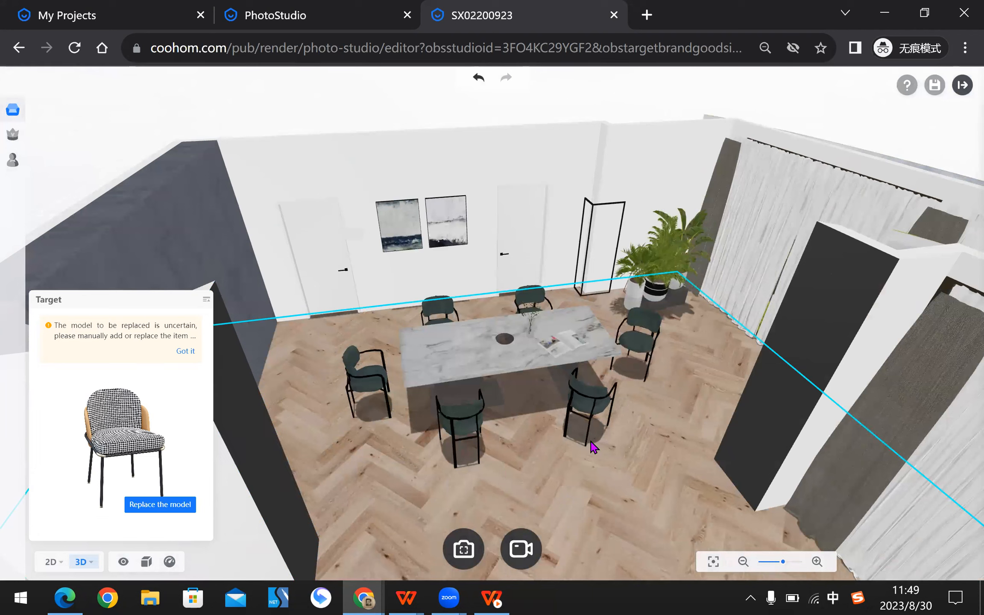
{"action": "left_click", "coordinate": [456, 426]}
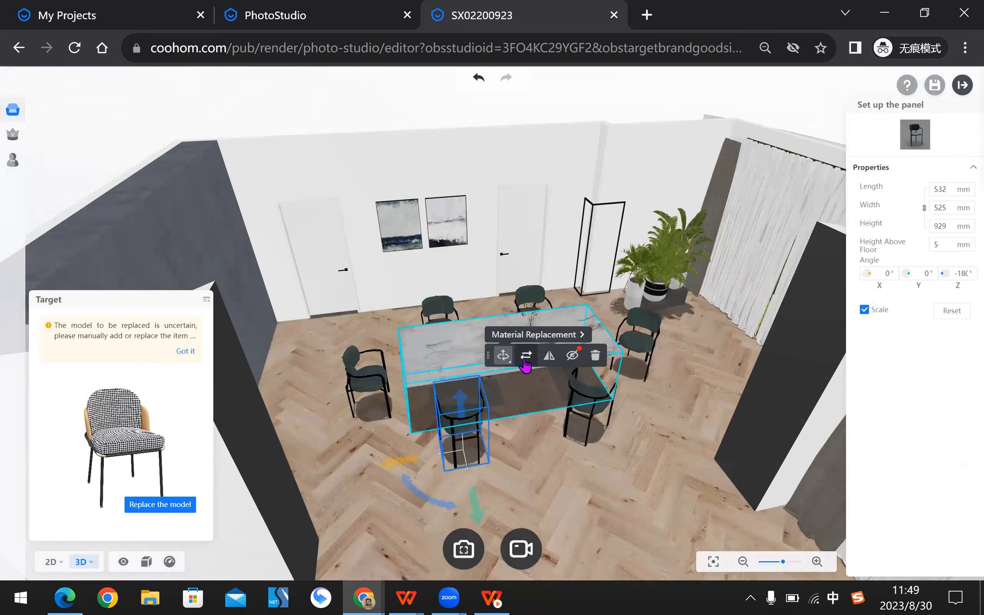
{"action": "left_click", "coordinate": [595, 355]}
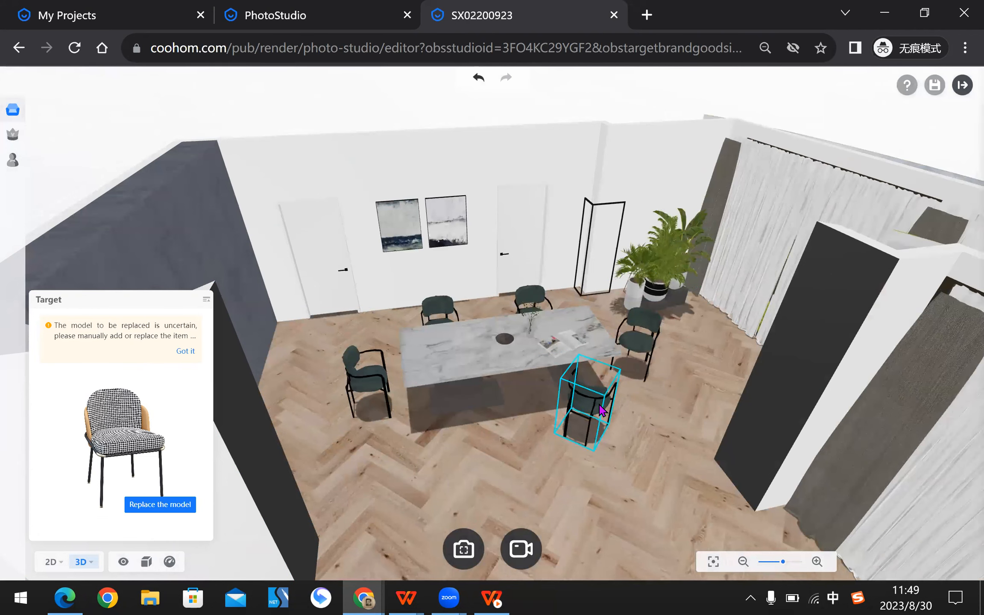
{"action": "left_click", "coordinate": [588, 395]}
{"action": "left_click", "coordinate": [733, 353]}
Place the target chair at the near side of the table's left half and rotate it to -147° about Z.
{"action": "left_click", "coordinate": [119, 427]}
{"action": "left_click", "coordinate": [475, 448]}
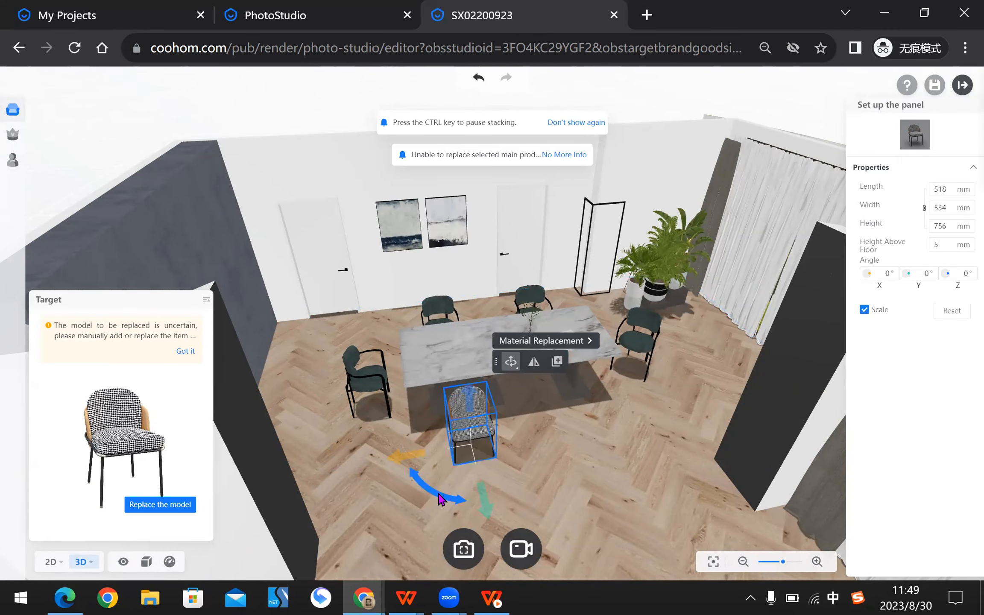
{"action": "left_click_drag", "start_coordinate": [511, 361], "coordinate": [462, 330]}
Place a second target chair at the near side of the table's right half and rotate it to 180° about Z.
{"action": "left_click", "coordinate": [128, 440]}
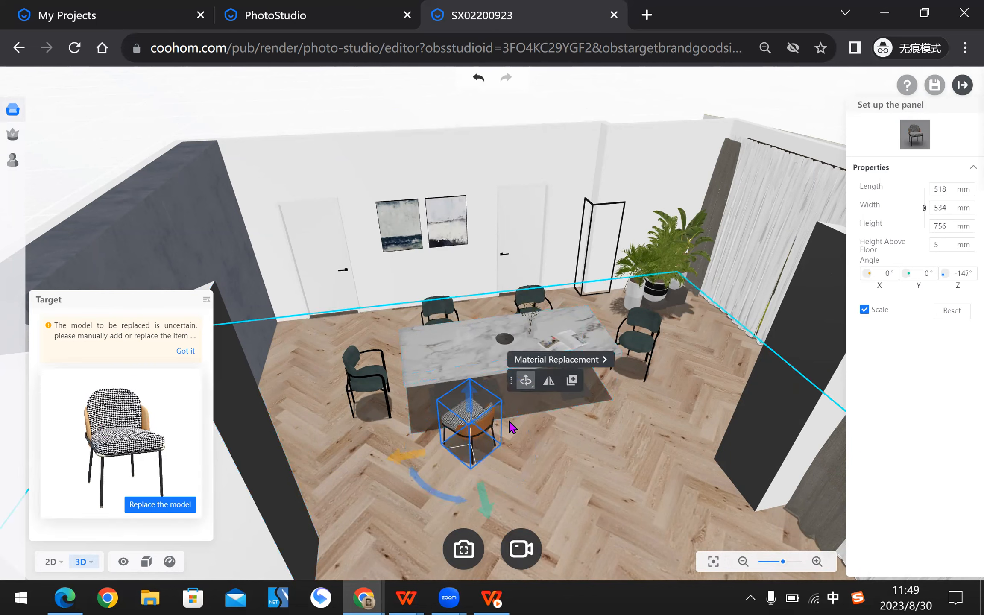
{"action": "left_click", "coordinate": [574, 426]}
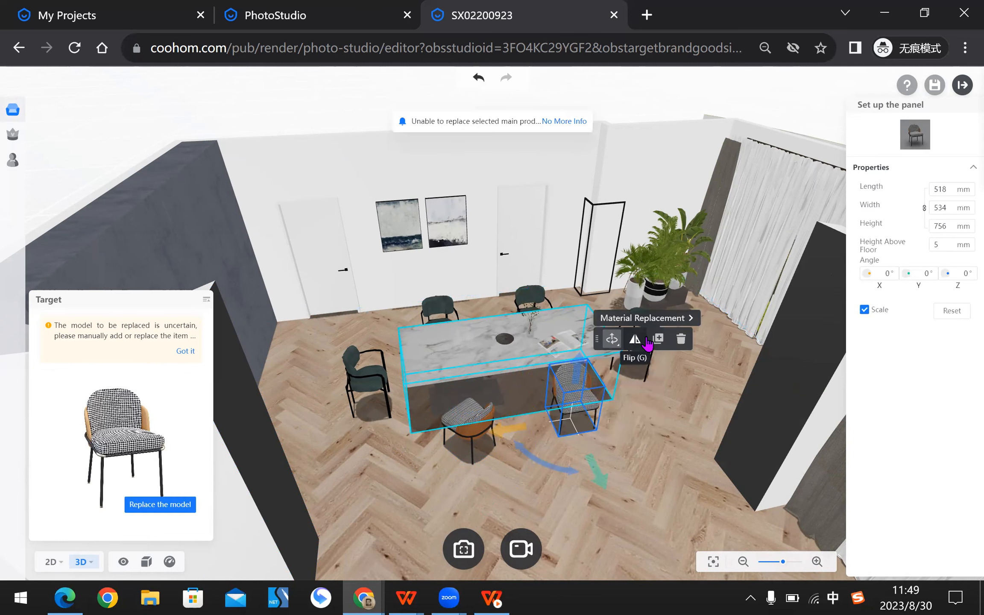
{"action": "mouse_move", "coordinate": [613, 345]}
{"action": "left_click", "coordinate": [615, 411]}
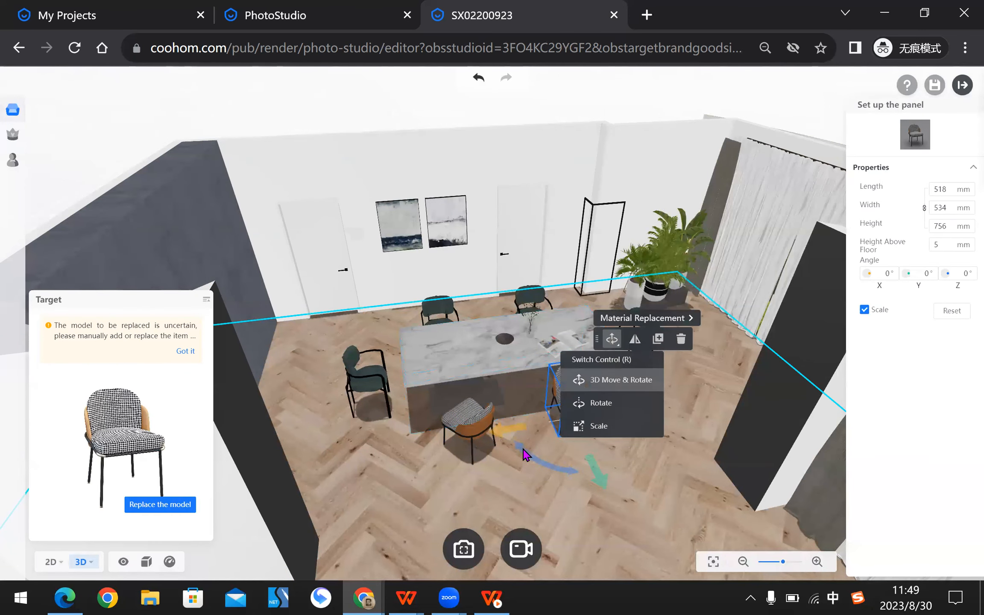
{"action": "left_click_drag", "start_coordinate": [588, 473], "coordinate": [671, 369]}
{"action": "left_click_drag", "start_coordinate": [607, 481], "coordinate": [639, 451]}
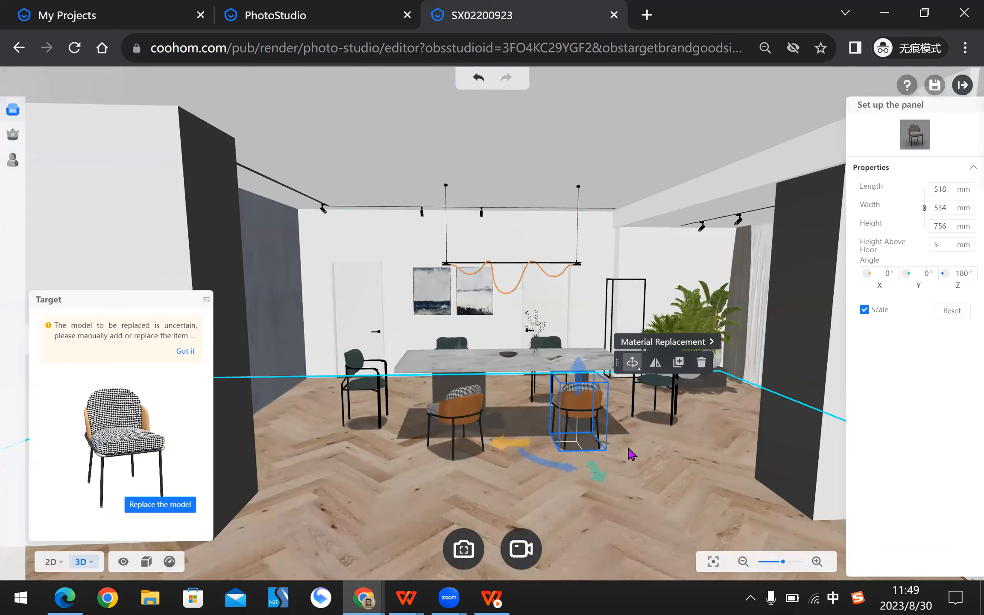
{"action": "left_click", "coordinate": [344, 457]}
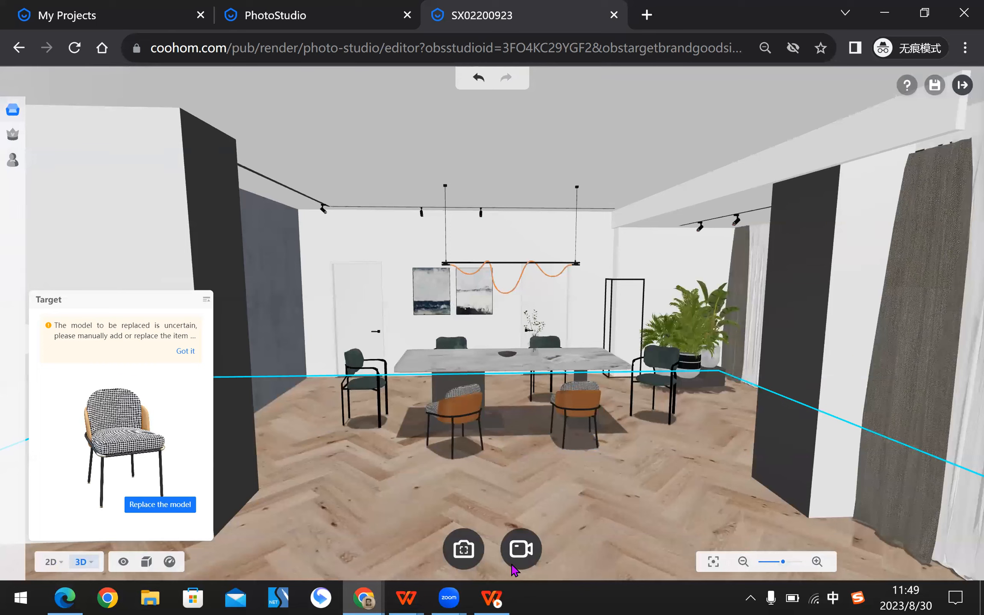
{"action": "mouse_move", "coordinate": [497, 598]}
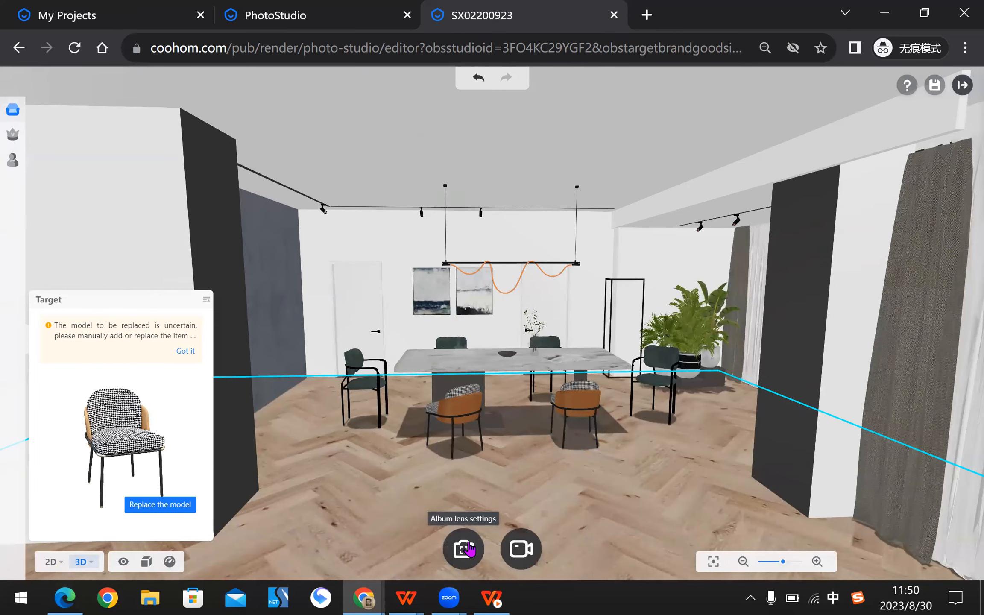
Open the album lens settings and reframe the first visual angle on the back of the target chair at the table's left half.
{"action": "left_click", "coordinate": [469, 548]}
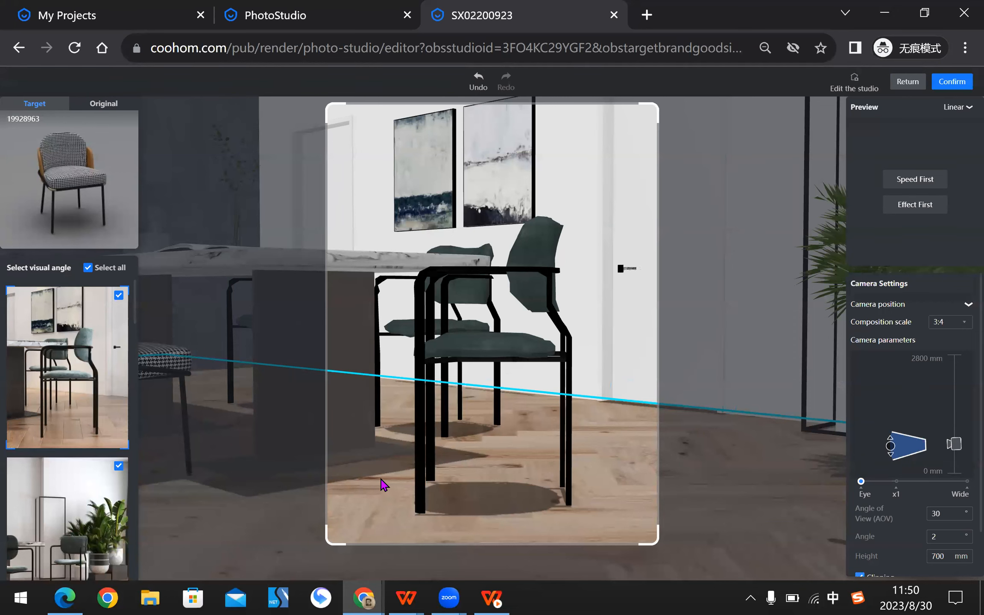
{"action": "left_click_drag", "start_coordinate": [376, 476], "coordinate": [473, 471]}
{"action": "left_click_drag", "start_coordinate": [368, 474], "coordinate": [248, 475]}
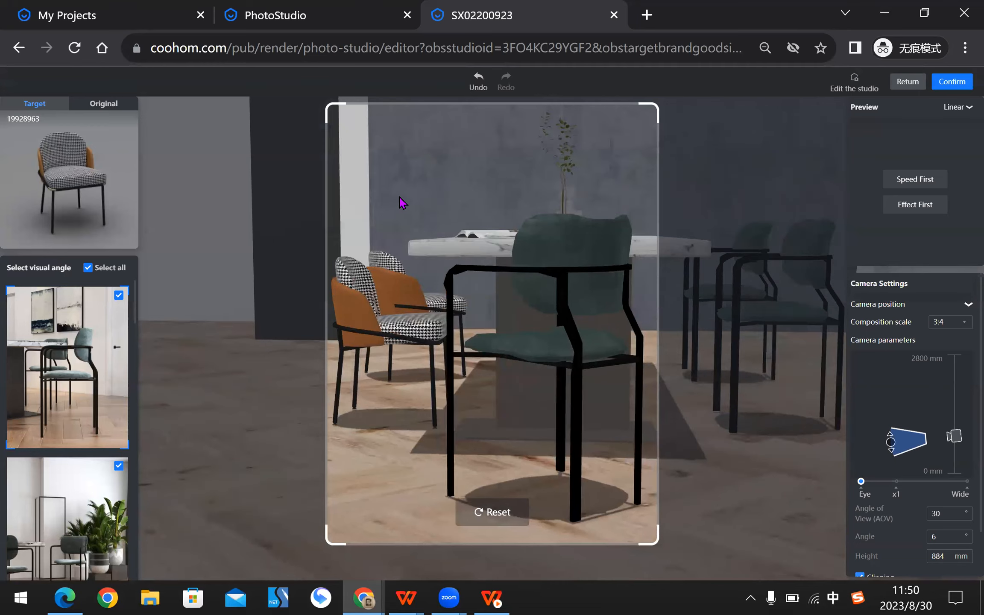
{"action": "left_click_drag", "start_coordinate": [488, 215], "coordinate": [566, 408]}
{"action": "left_click_drag", "start_coordinate": [586, 275], "coordinate": [671, 206]}
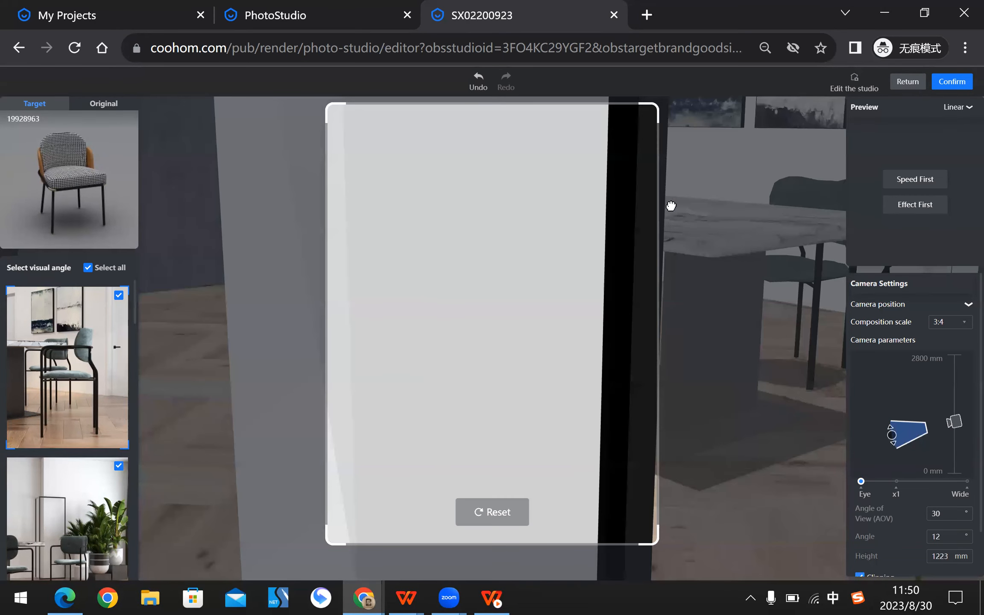
{"action": "left_click_drag", "start_coordinate": [448, 226], "coordinate": [614, 337]}
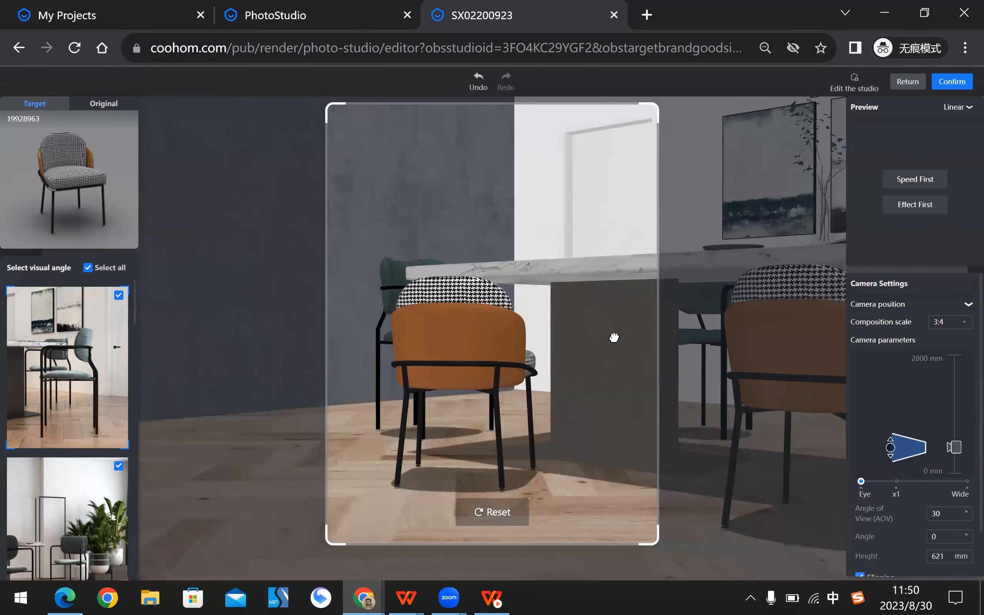
{"action": "scroll", "coordinate": [614, 337], "scroll_direction": "down", "scroll_amount": 1}
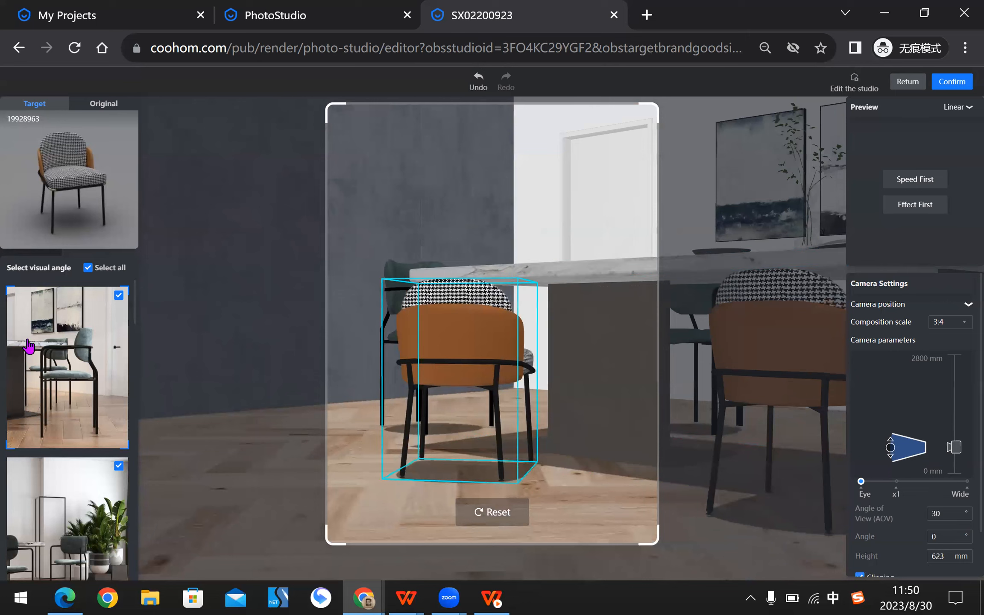
Reframe the second visual angle to face the table's near long side and save the camera changes while returning to studio editing.
{"action": "left_click", "coordinate": [64, 519]}
{"action": "mouse_move", "coordinate": [499, 318]}
{"action": "left_mouse_down"}
{"action": "mouse_move", "coordinate": [415, 279]}
{"action": "mouse_move", "coordinate": [362, 289]}
{"action": "mouse_move", "coordinate": [367, 274]}
{"action": "left_mouse_up"}
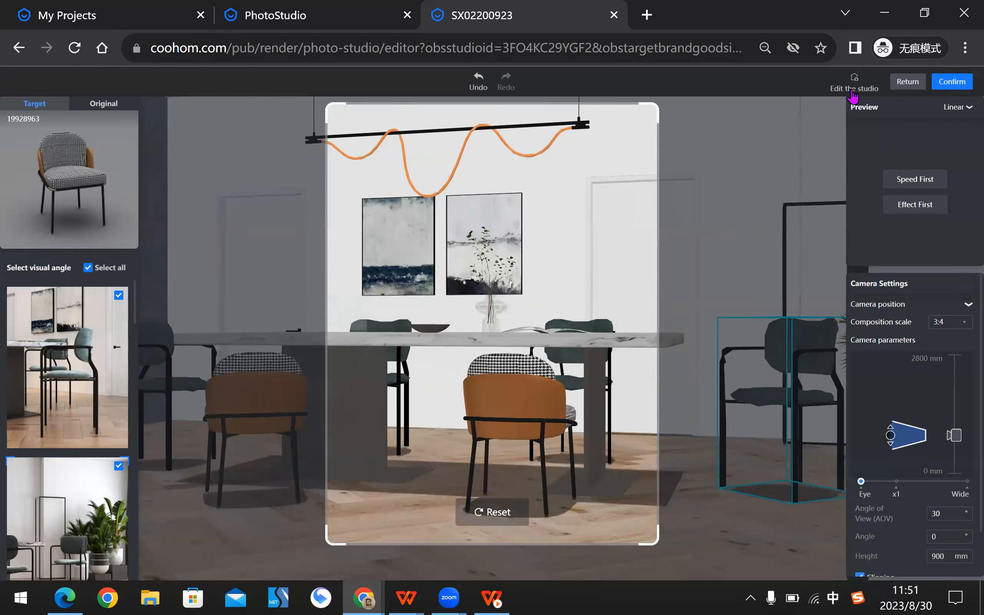
{"action": "left_click", "coordinate": [851, 90]}
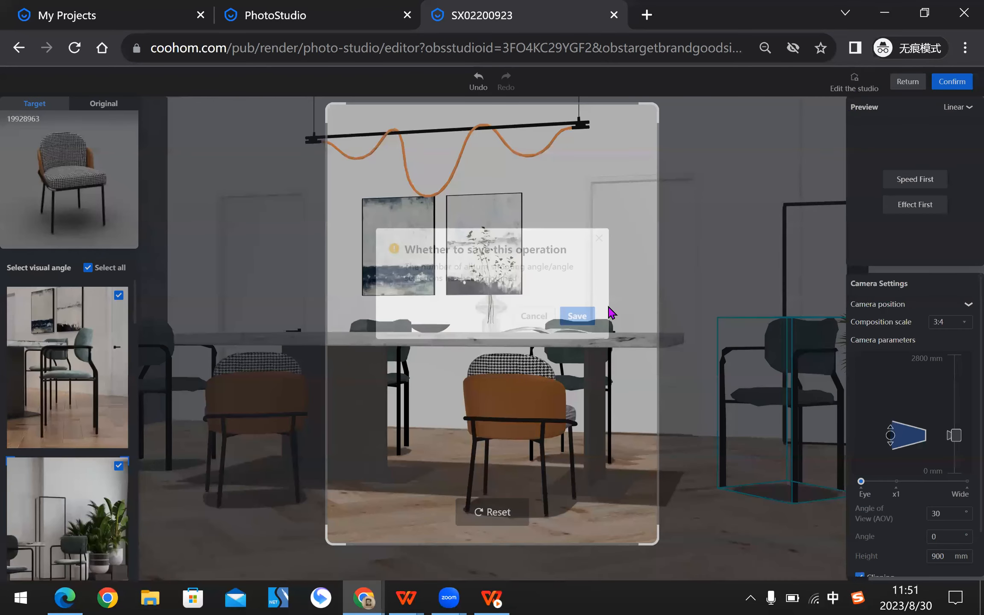
{"action": "left_click", "coordinate": [586, 319]}
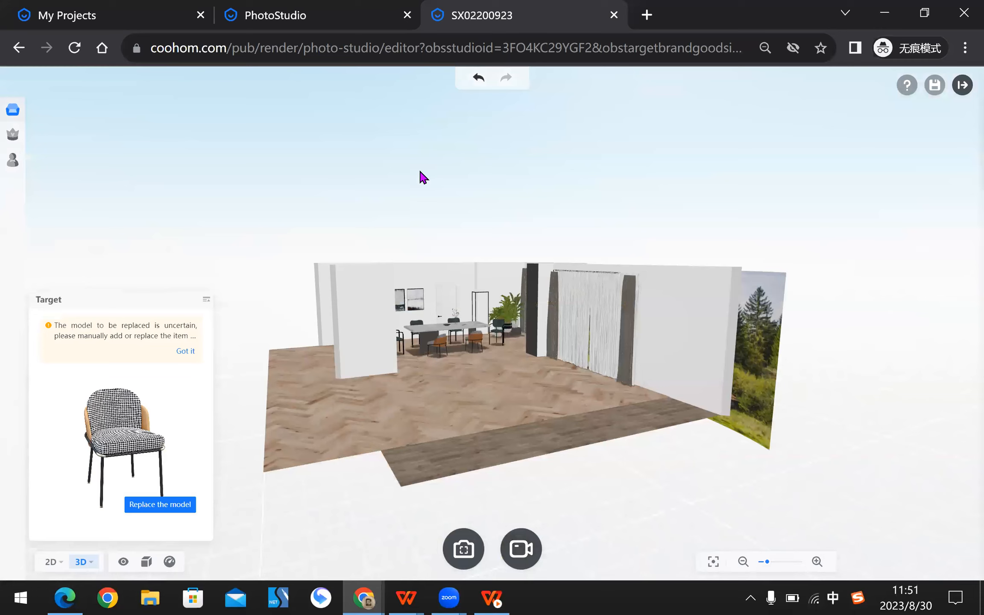
Look over the studio from outside and examine the categories in the public library and the enterprise library.
{"action": "left_click_drag", "start_coordinate": [420, 171], "coordinate": [461, 447]}
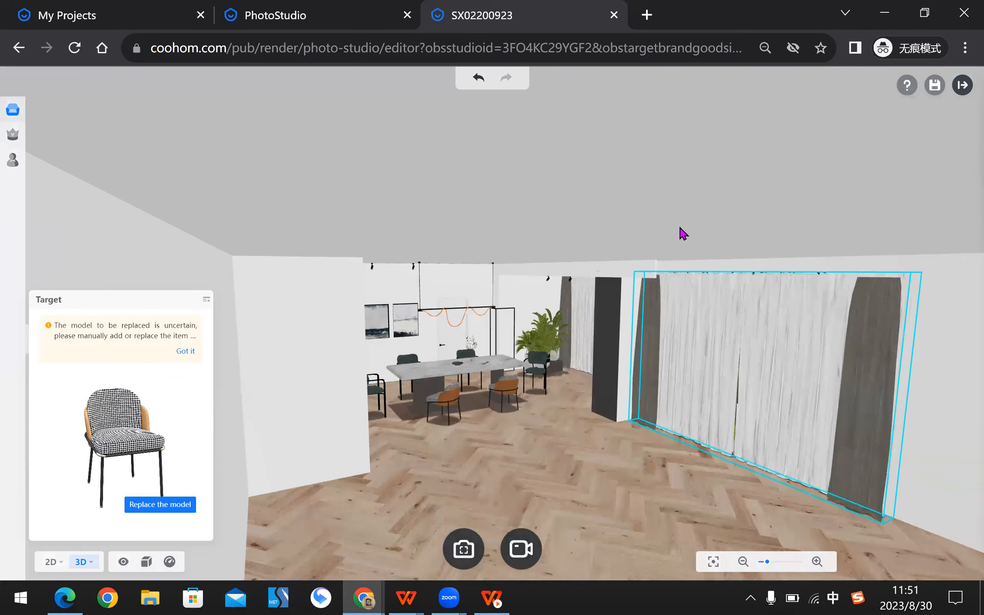
{"action": "left_click_drag", "start_coordinate": [681, 230], "coordinate": [538, 442]}
{"action": "left_click_drag", "start_coordinate": [521, 245], "coordinate": [538, 235]}
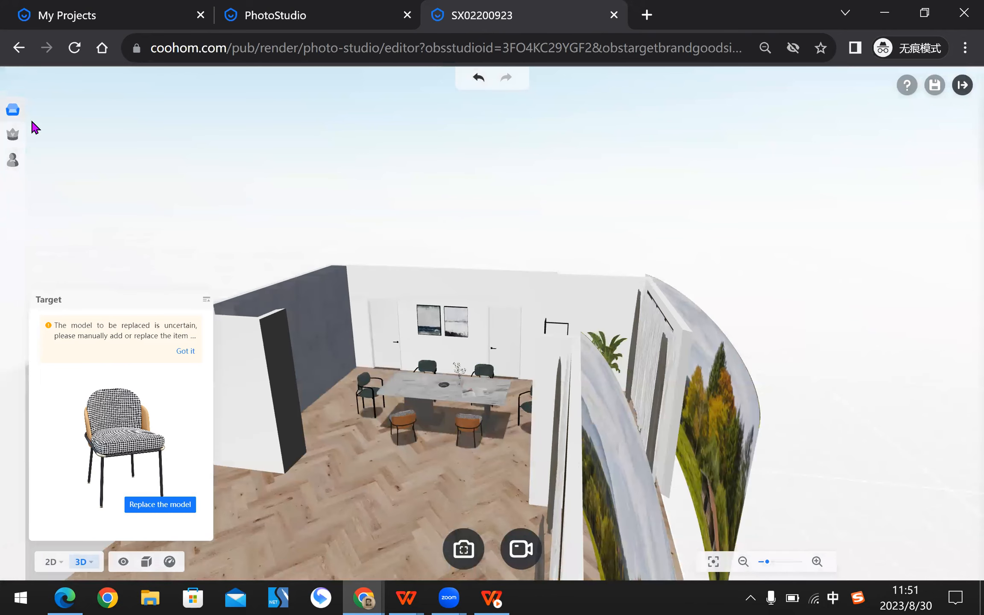
{"action": "left_click", "coordinate": [15, 112]}
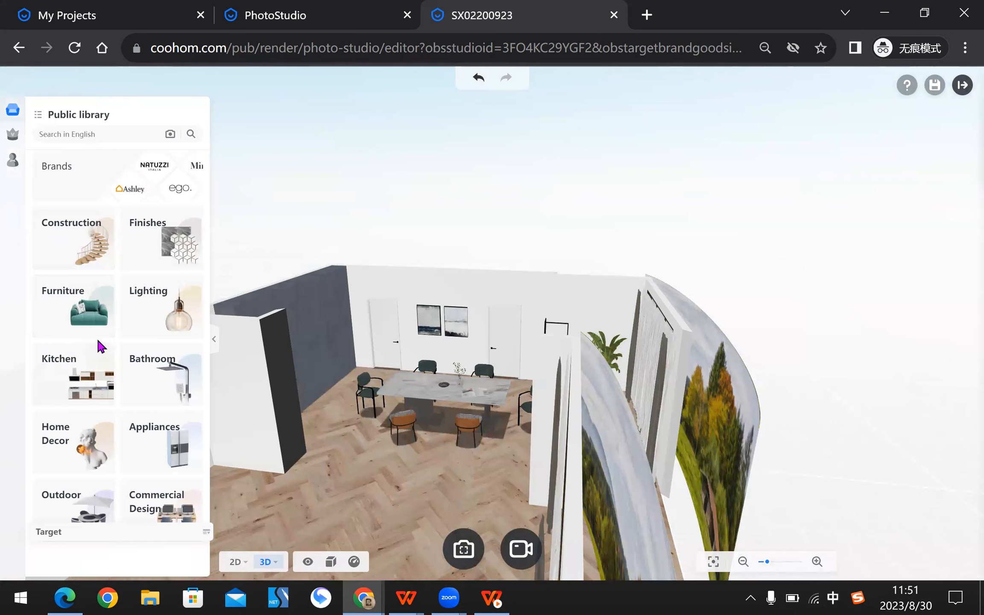
{"action": "left_click", "coordinate": [13, 135]}
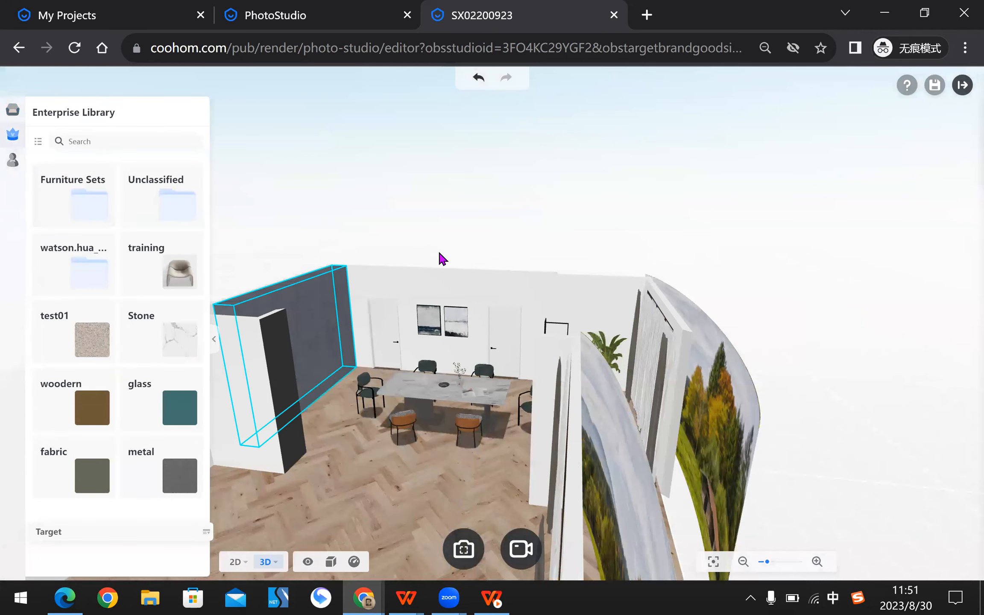
Examine the studio's walls, ceiling and floor from several viewpoints, selecting individual surfaces to see their editing options.
{"action": "left_click_drag", "start_coordinate": [495, 230], "coordinate": [492, 527]}
{"action": "left_click", "coordinate": [468, 508]}
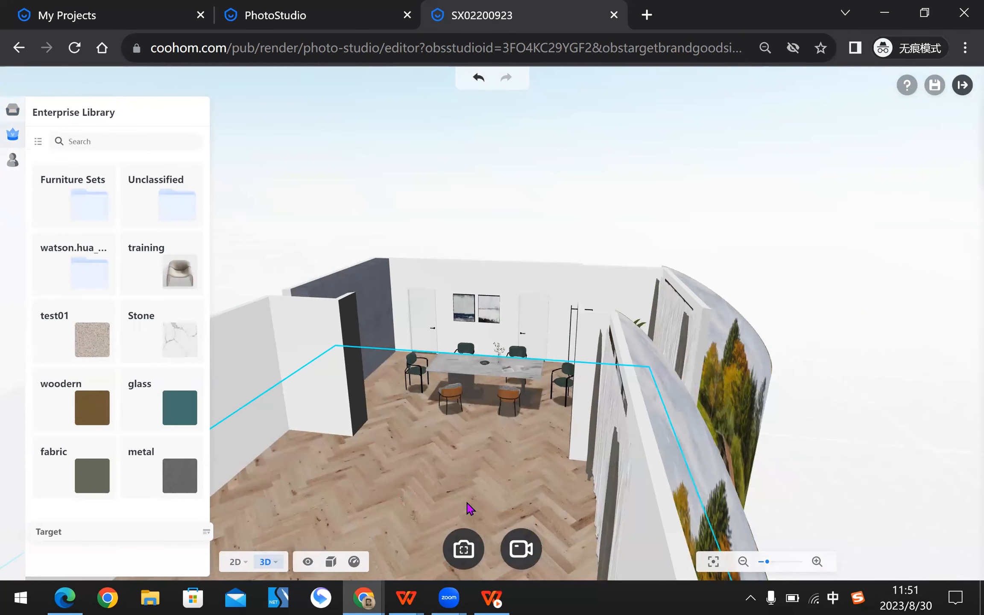
{"action": "left_click_drag", "start_coordinate": [359, 468], "coordinate": [314, 411]}
{"action": "left_click", "coordinate": [315, 413]}
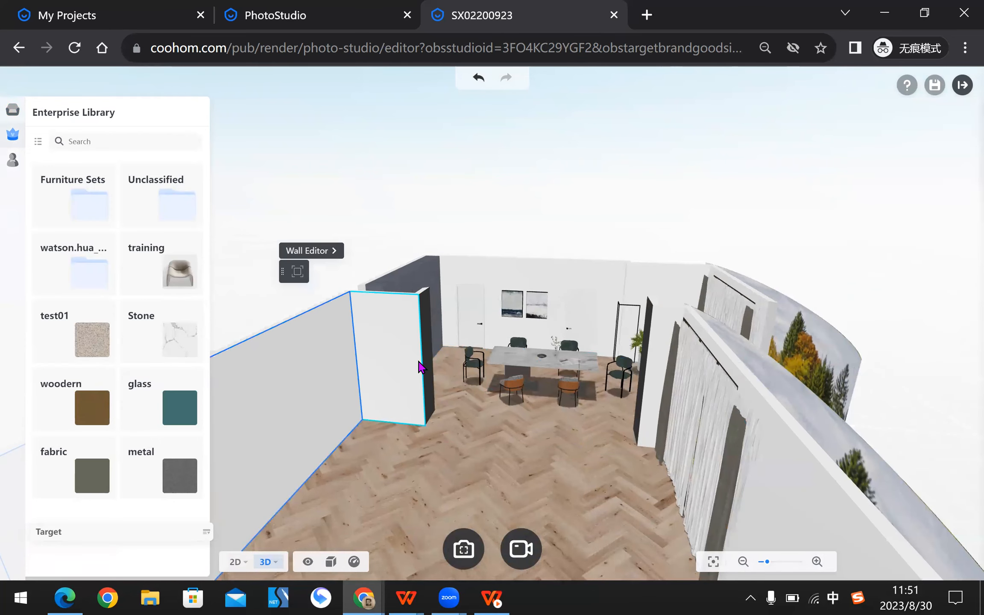
{"action": "left_click", "coordinate": [402, 356]}
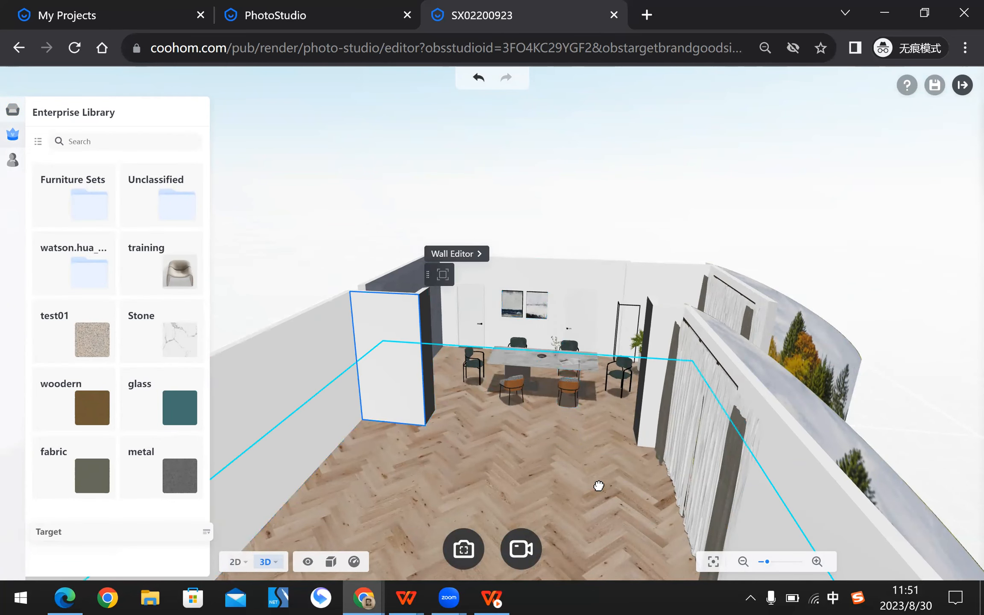
{"action": "left_click_drag", "start_coordinate": [598, 486], "coordinate": [600, 329]}
{"action": "left_click", "coordinate": [567, 182]}
{"action": "left_click_drag", "start_coordinate": [836, 284], "coordinate": [841, 301]}
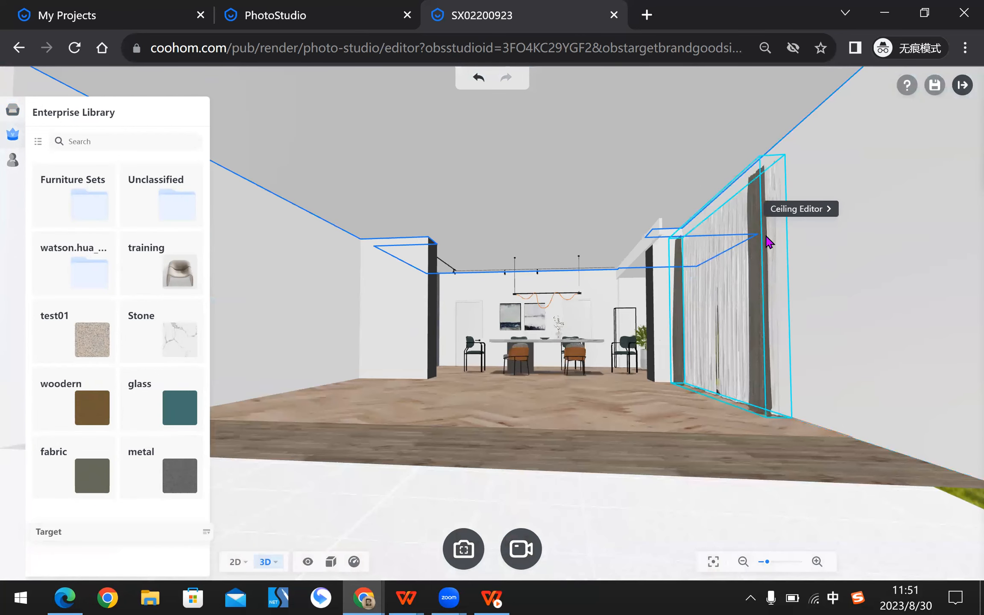
{"action": "left_click", "coordinate": [330, 315]}
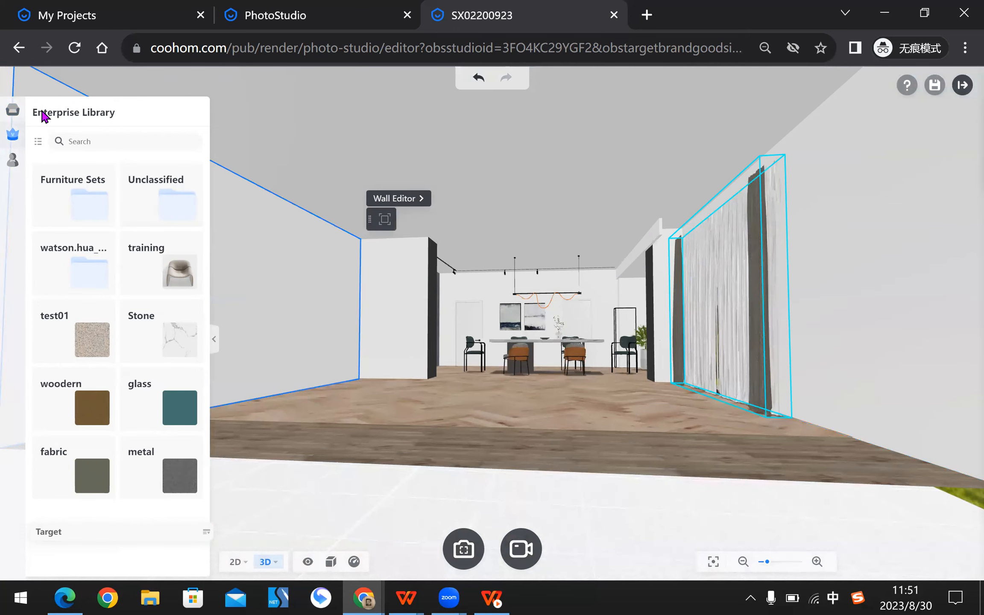
{"action": "mouse_move", "coordinate": [525, 176]}
{"action": "left_mouse_down"}
{"action": "mouse_move", "coordinate": [542, 172]}
{"action": "mouse_move", "coordinate": [531, 174]}
{"action": "left_mouse_up"}
{"action": "left_click_drag", "start_coordinate": [599, 152], "coordinate": [547, 399]}
{"action": "left_click_drag", "start_coordinate": [607, 296], "coordinate": [607, 334]}
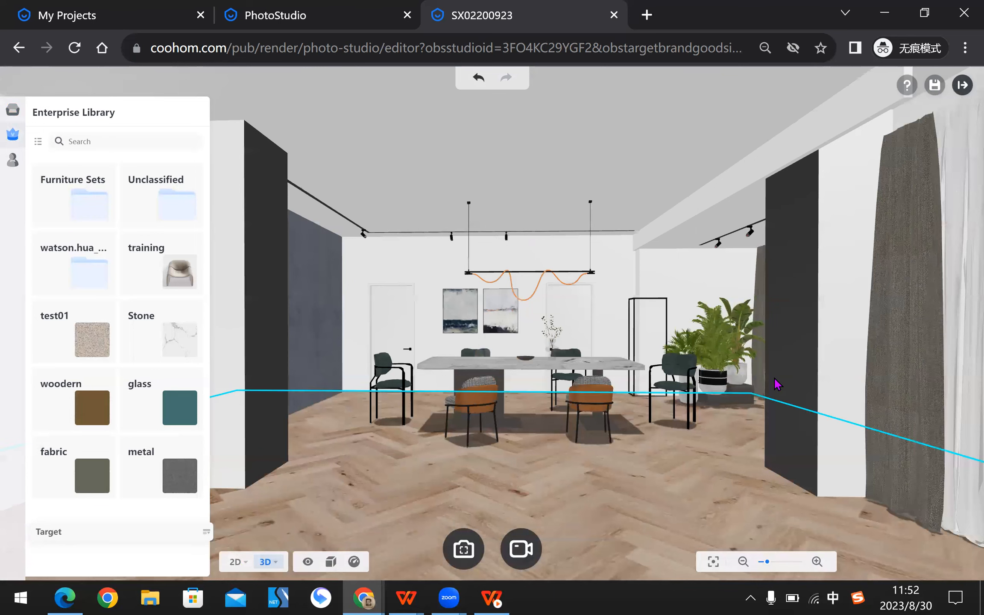
Save the edited scene as a new studio named SX02200923_Copy.
{"action": "left_click", "coordinate": [935, 86]}
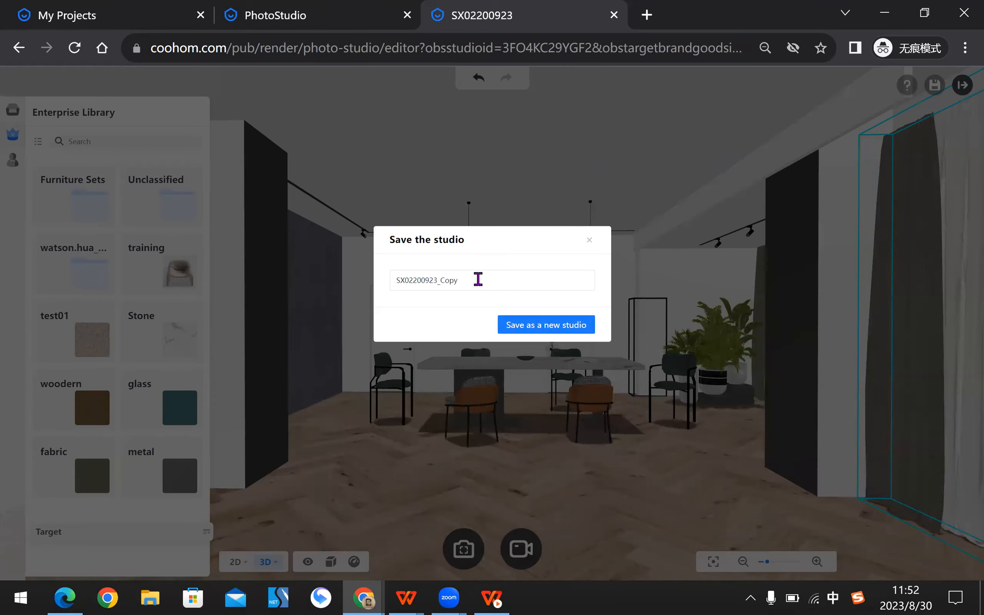
{"action": "left_click", "coordinate": [481, 280]}
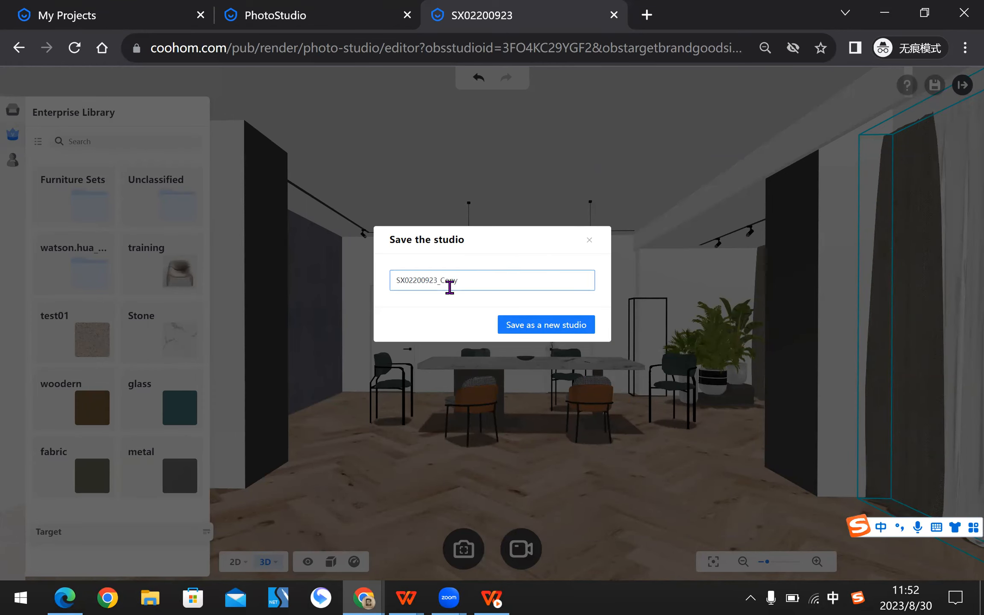
{"action": "left_click", "coordinate": [546, 331]}
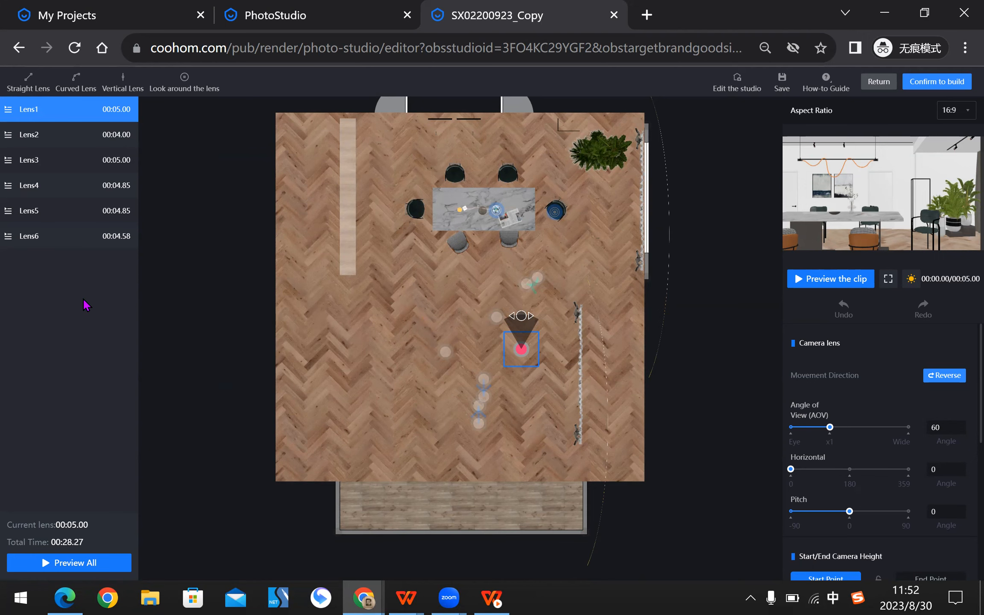
Open the sunlight settings in the full video preview and turn on the sun.
{"action": "left_click_drag", "start_coordinate": [689, 232], "coordinate": [701, 264]}
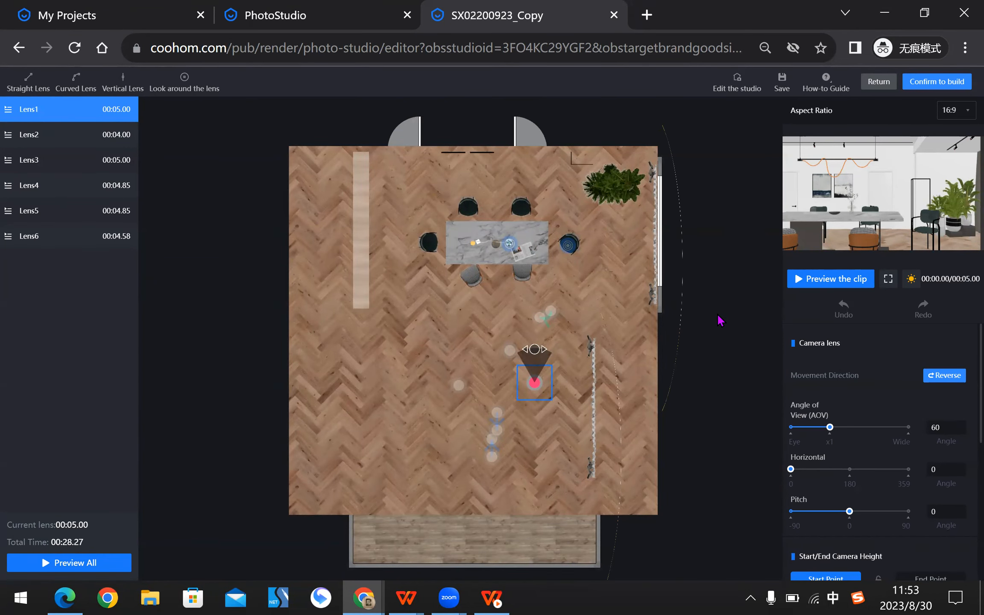
{"action": "left_click", "coordinate": [911, 281]}
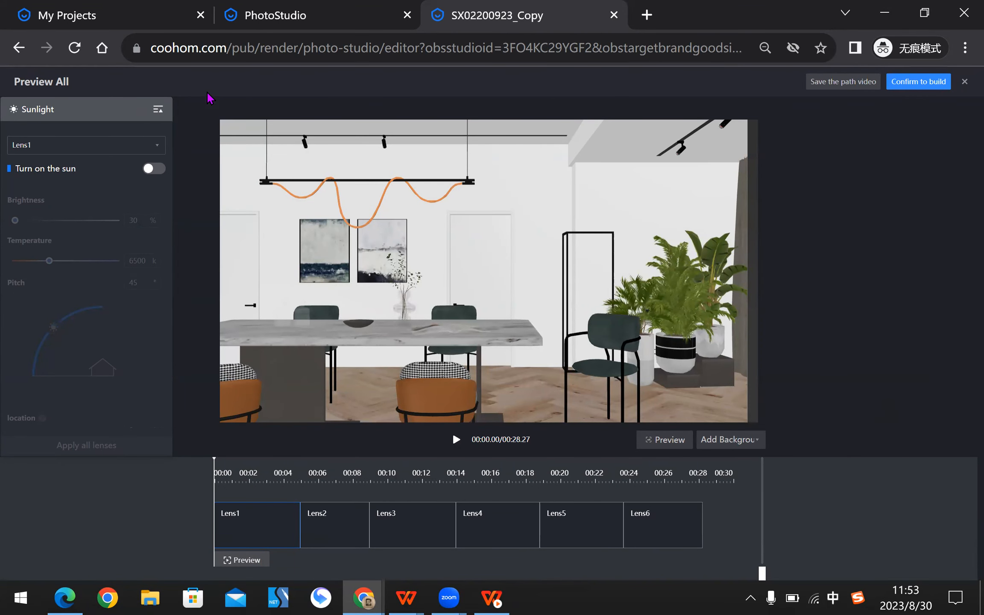
{"action": "left_click", "coordinate": [156, 169]}
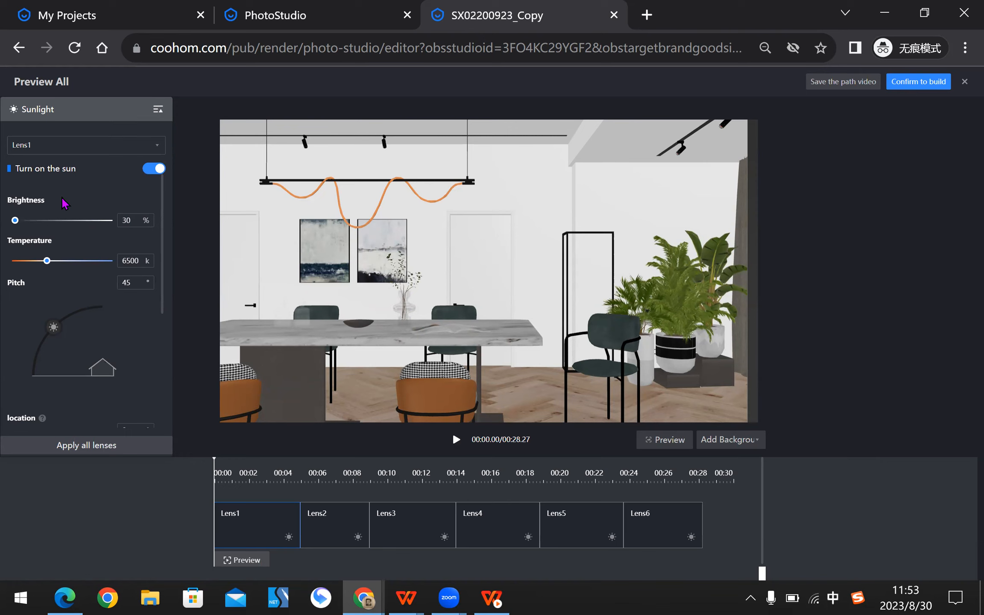
Set Lens1's starting sunlight location A to 286°.
{"action": "scroll", "coordinate": [115, 254], "scroll_direction": "down", "scroll_amount": 2}
{"action": "scroll", "coordinate": [121, 254], "scroll_direction": "up", "scroll_amount": 2}
{"action": "scroll", "coordinate": [94, 260], "scroll_direction": "down", "scroll_amount": 2}
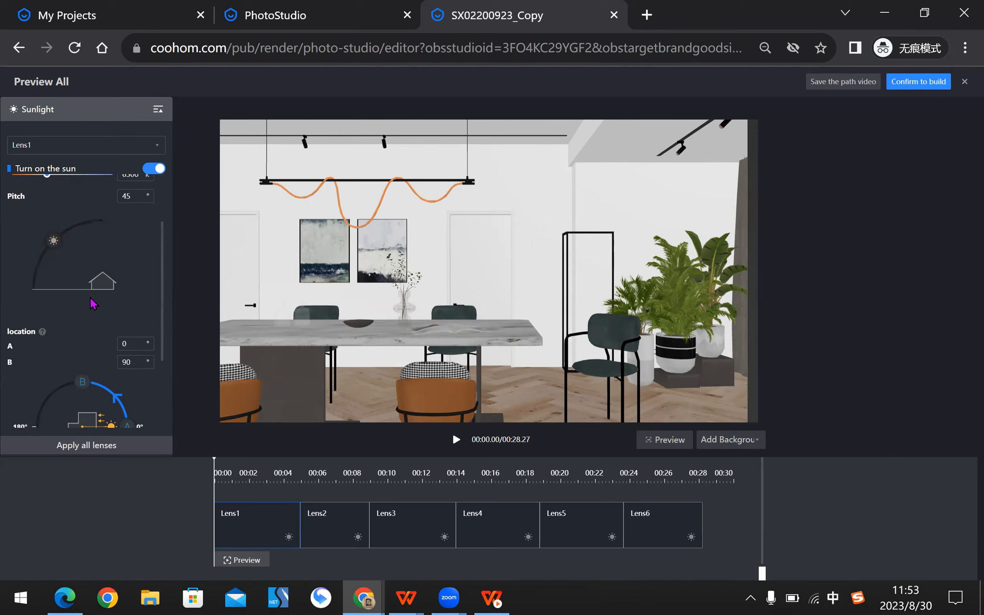
{"action": "scroll", "coordinate": [94, 303], "scroll_direction": "down", "scroll_amount": 2}
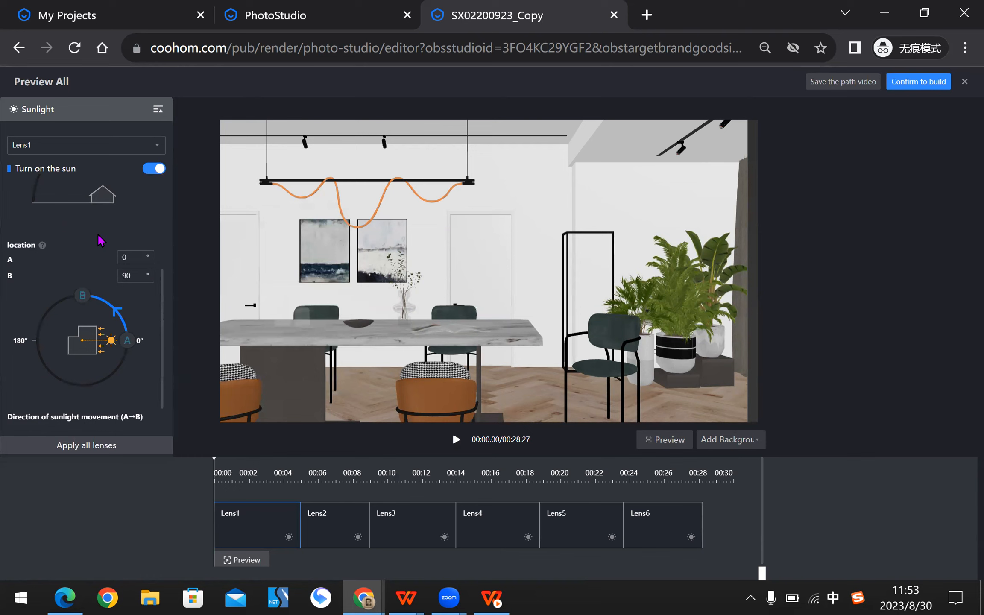
{"action": "mouse_move", "coordinate": [133, 347]}
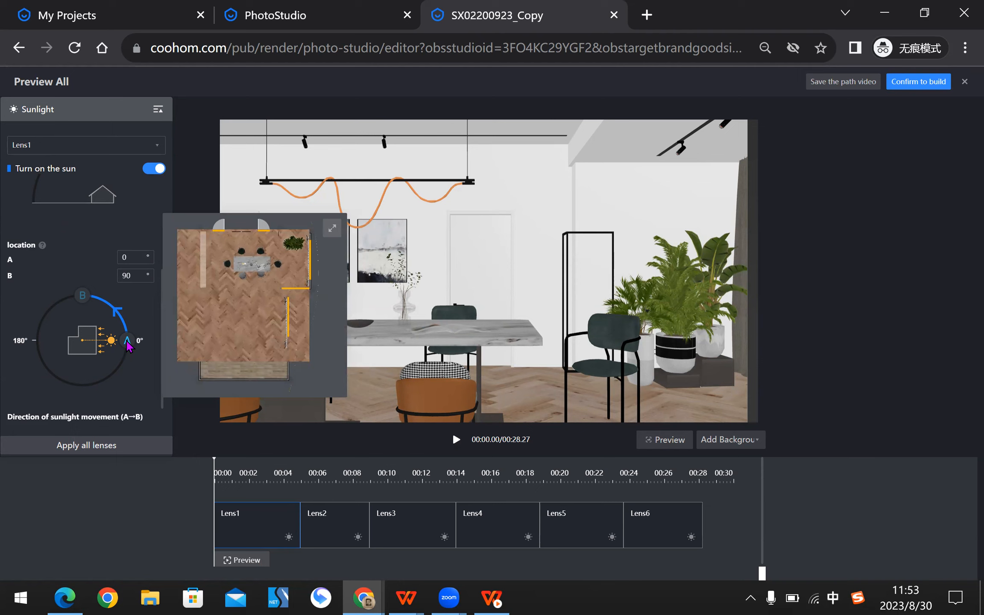
{"action": "left_click_drag", "start_coordinate": [129, 346], "coordinate": [93, 406]}
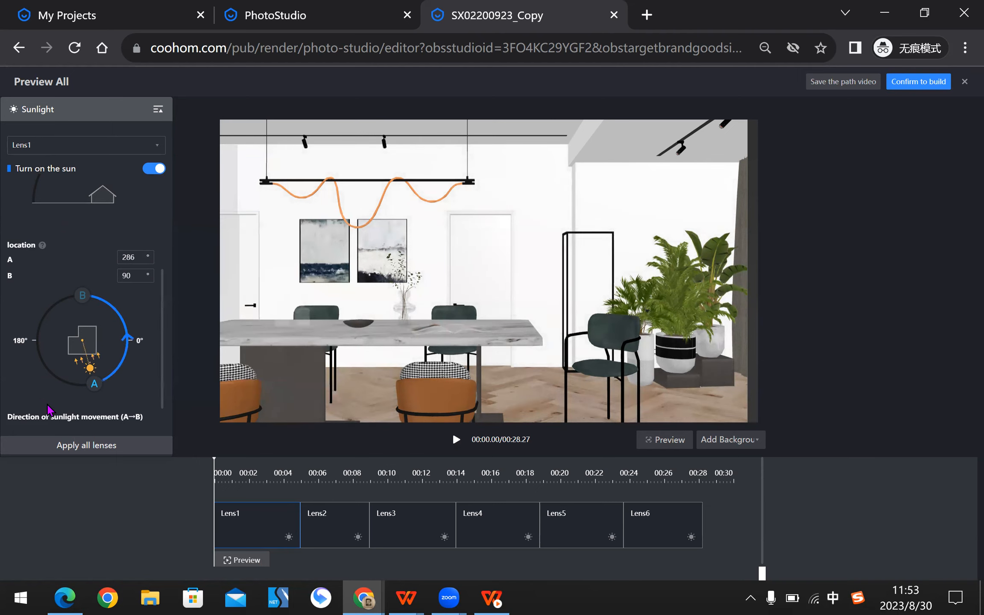
{"action": "mouse_move", "coordinate": [103, 382]}
Play Lens1 in the video preview from the beginning to check the moving sunlight and shadows.
{"action": "left_click", "coordinate": [454, 441]}
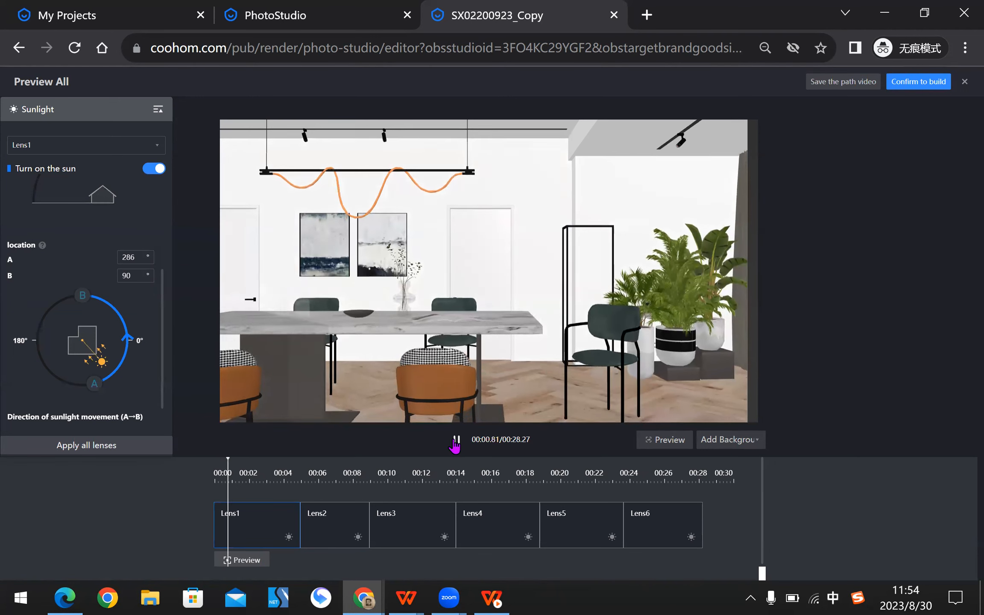
{"action": "left_click", "coordinate": [455, 440]}
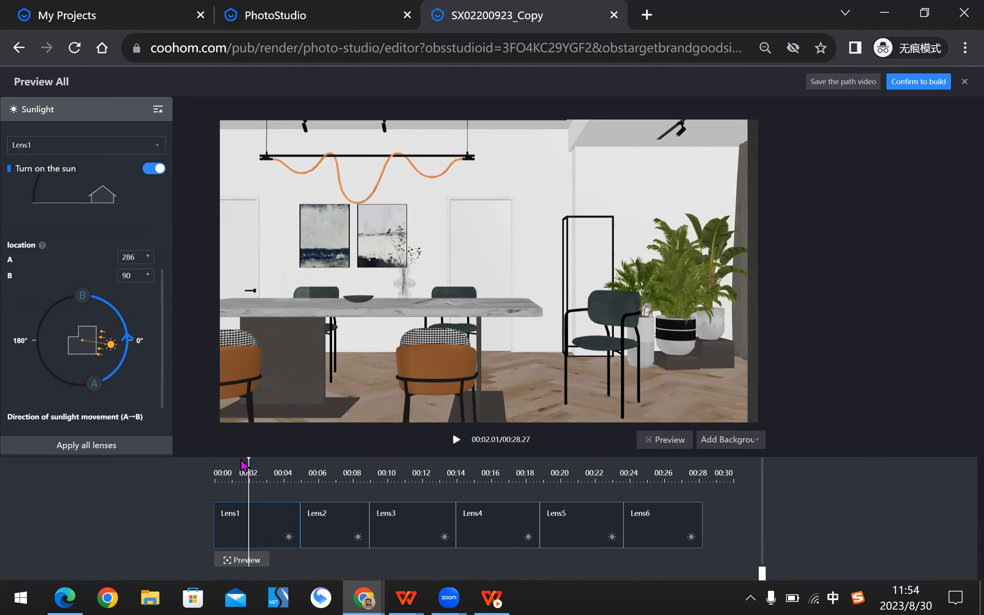
{"action": "left_click_drag", "start_coordinate": [249, 462], "coordinate": [183, 467]}
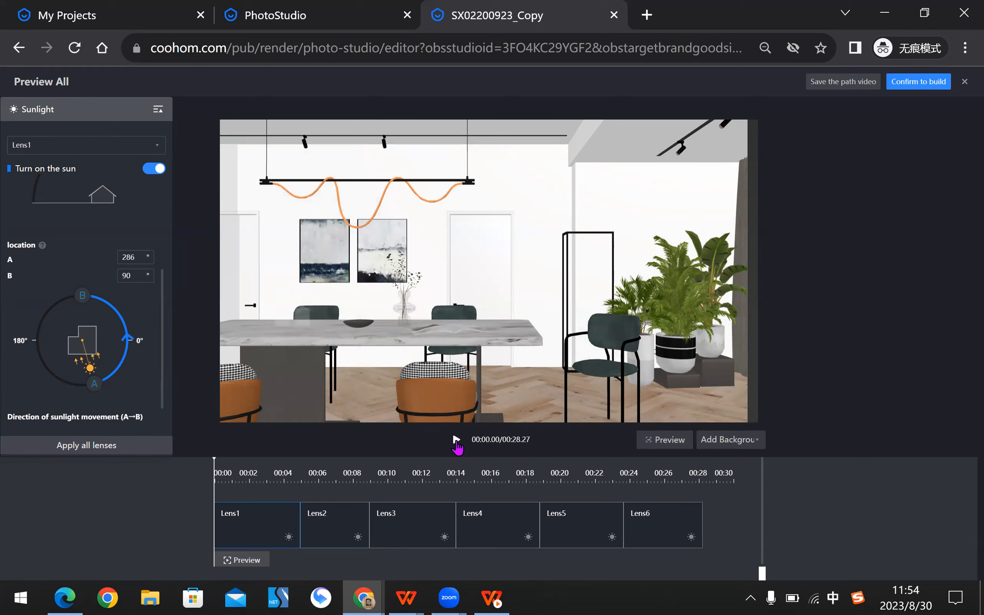
{"action": "left_click", "coordinate": [457, 442]}
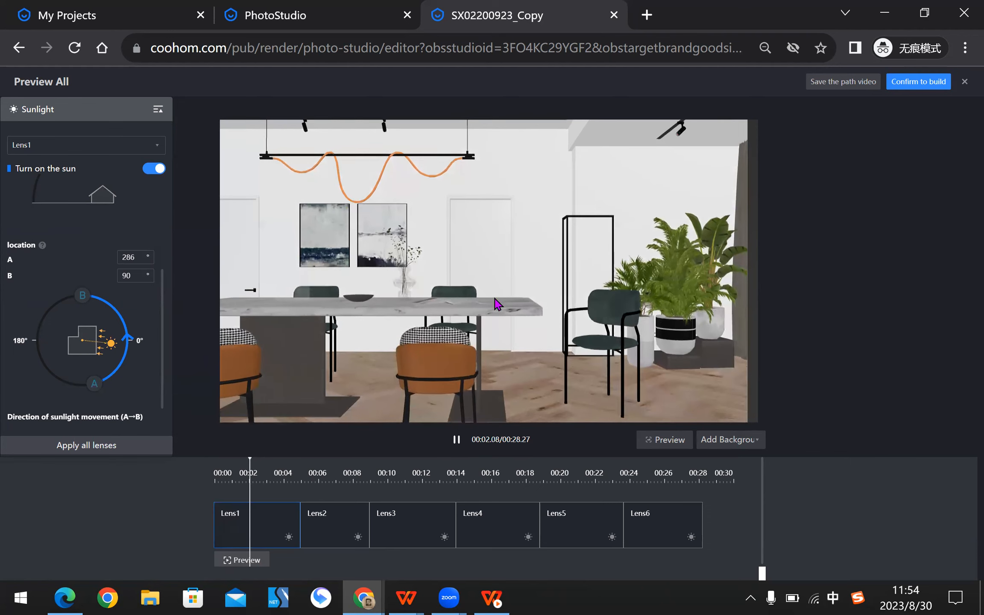
{"action": "left_click", "coordinate": [454, 436]}
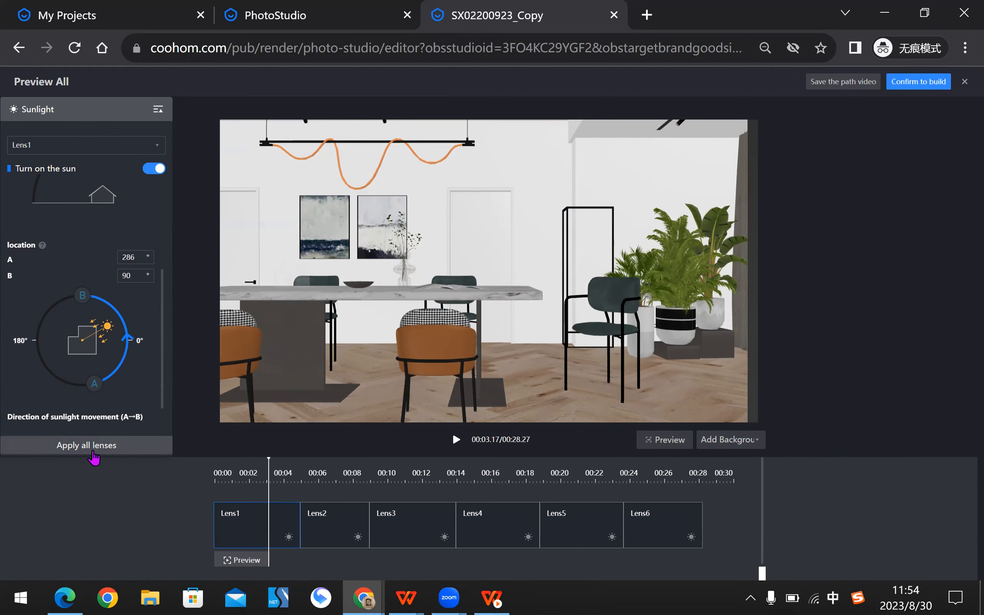
Apply the sunlight settings to all lenses and play the video preview through to Lens5.
{"action": "left_click", "coordinate": [93, 451]}
{"action": "left_click", "coordinate": [456, 440]}
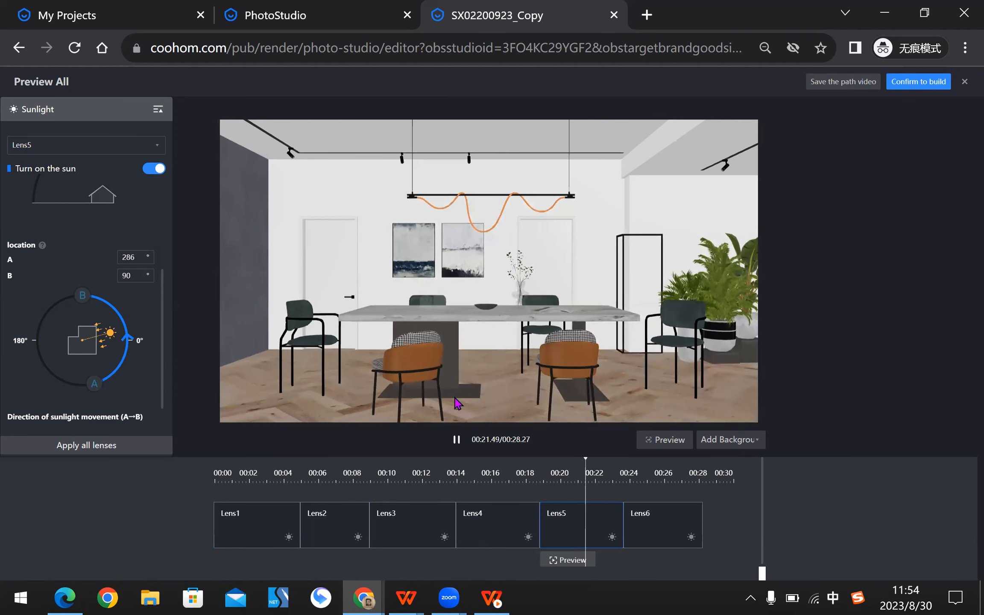
{"action": "left_click", "coordinate": [456, 439]}
{"action": "left_click", "coordinate": [739, 443]}
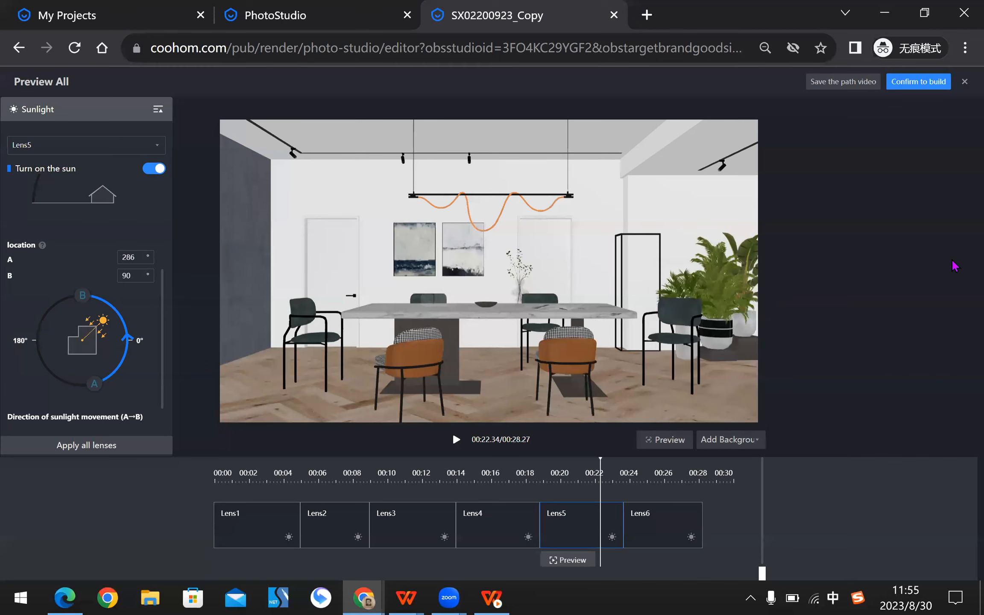
Review the video export settings and the Linear and Reinhard exposure options, closing the dialogs without exporting.
{"action": "scroll", "coordinate": [84, 271], "scroll_direction": "up", "scroll_amount": 3}
{"action": "scroll", "coordinate": [84, 272], "scroll_direction": "up", "scroll_amount": 1}
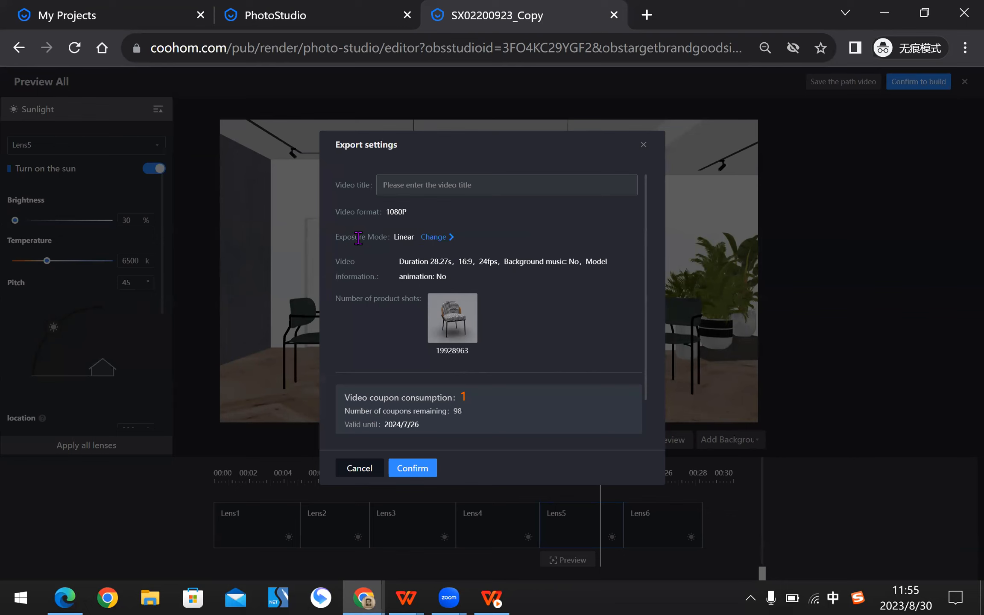
{"action": "left_click", "coordinate": [438, 242]}
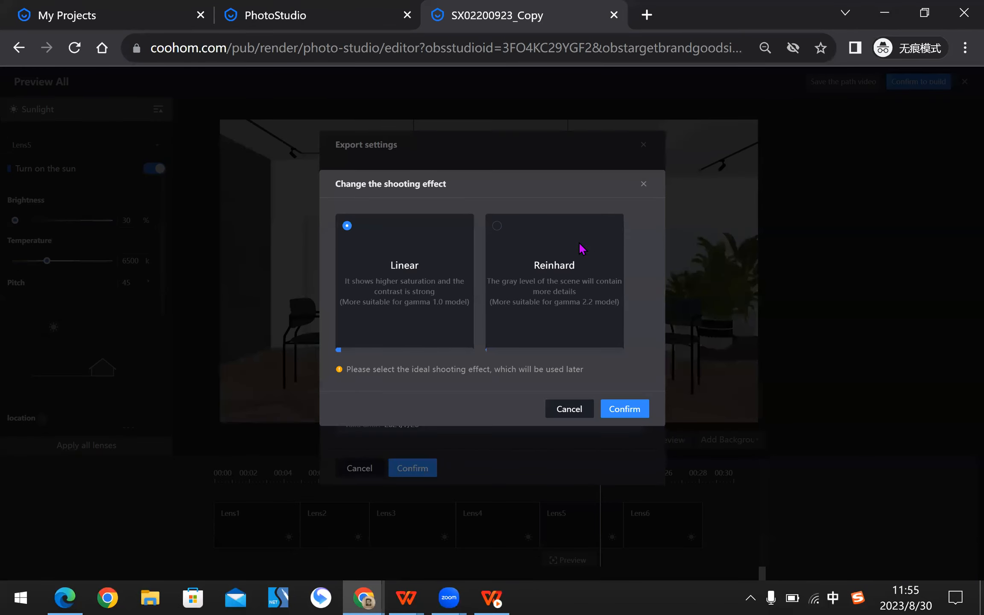
{"action": "left_click", "coordinate": [496, 226]}
{"action": "left_click", "coordinate": [643, 184]}
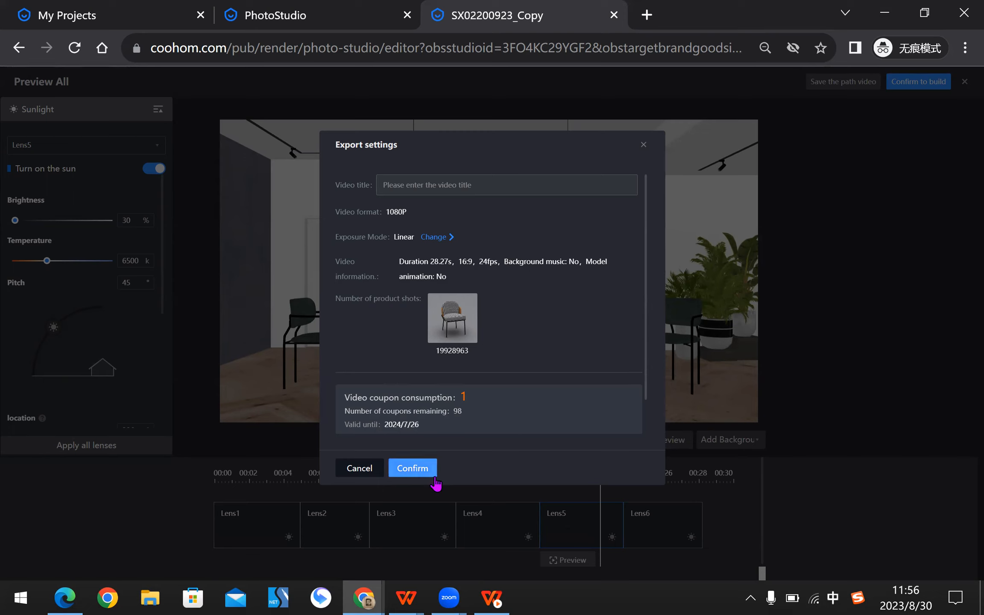
{"action": "left_click", "coordinate": [643, 146]}
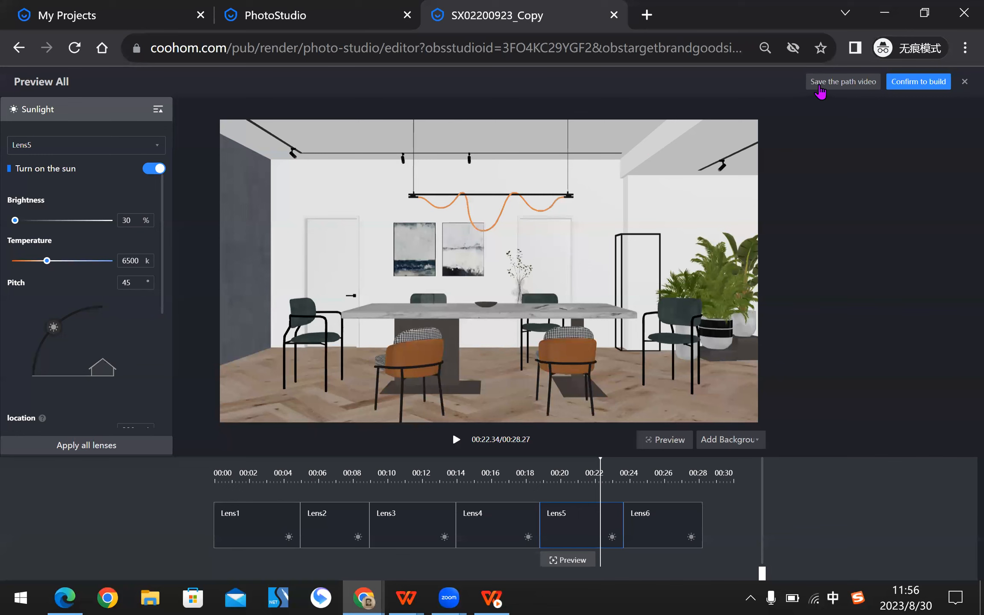
Save the path video under the name 1234567.
{"action": "left_click", "coordinate": [851, 87]}
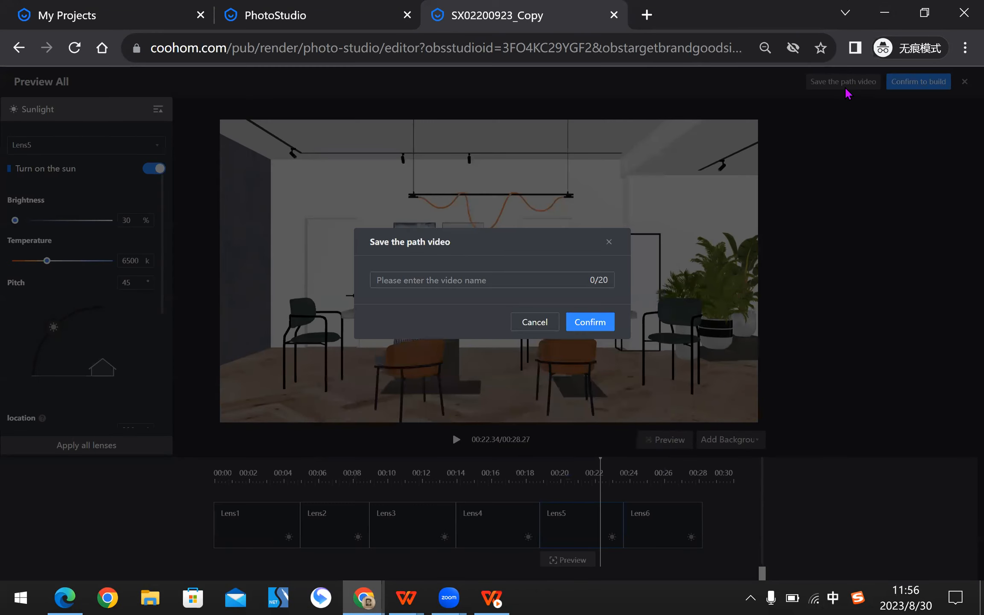
{"action": "left_click", "coordinate": [522, 279]}
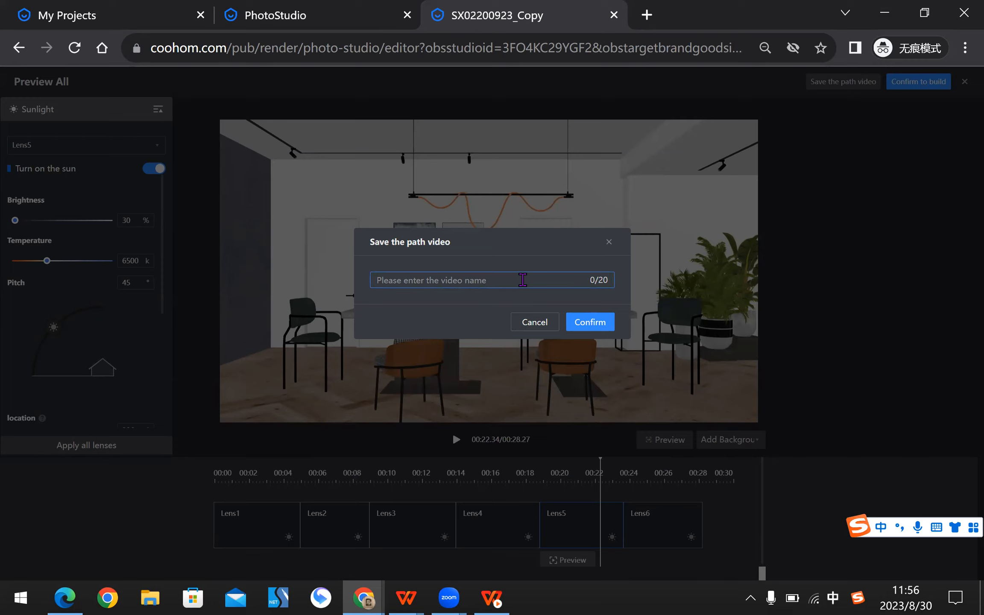
{"action": "left_click", "coordinate": [600, 329]}
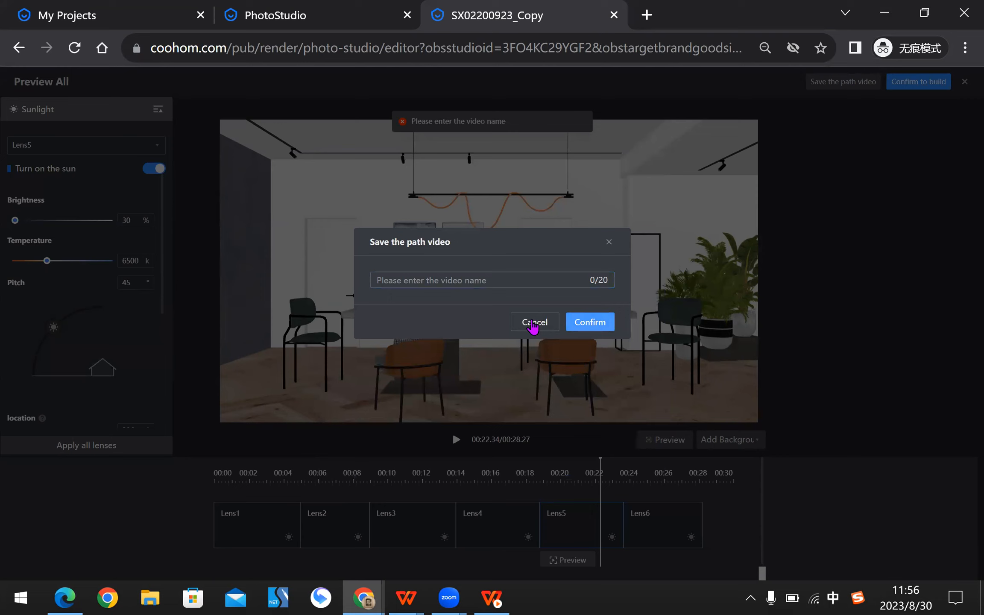
{"action": "left_click", "coordinate": [499, 283]}
{"action": "type", "text": "1234567"}
{"action": "left_click", "coordinate": [598, 324]}
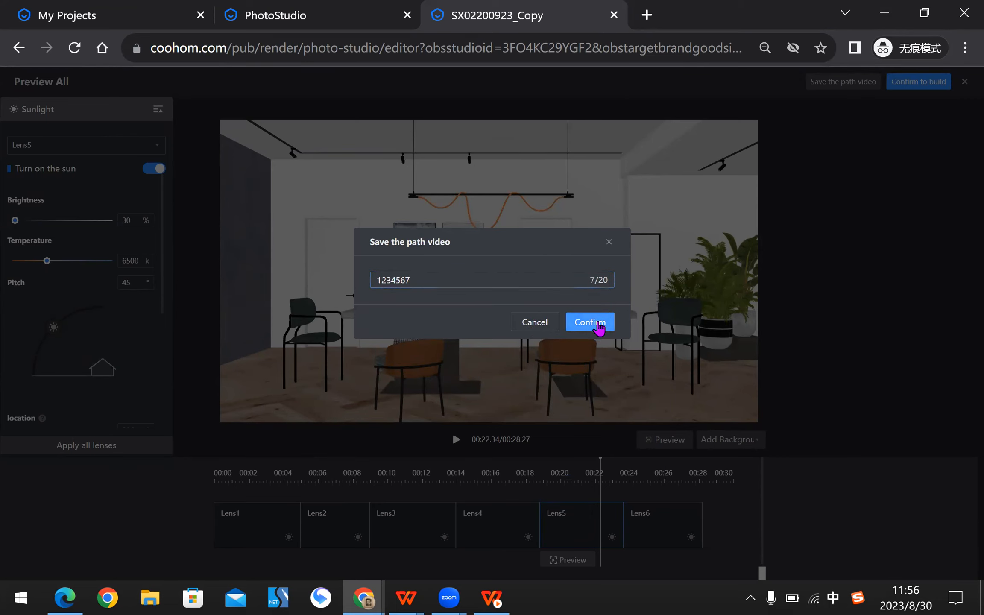
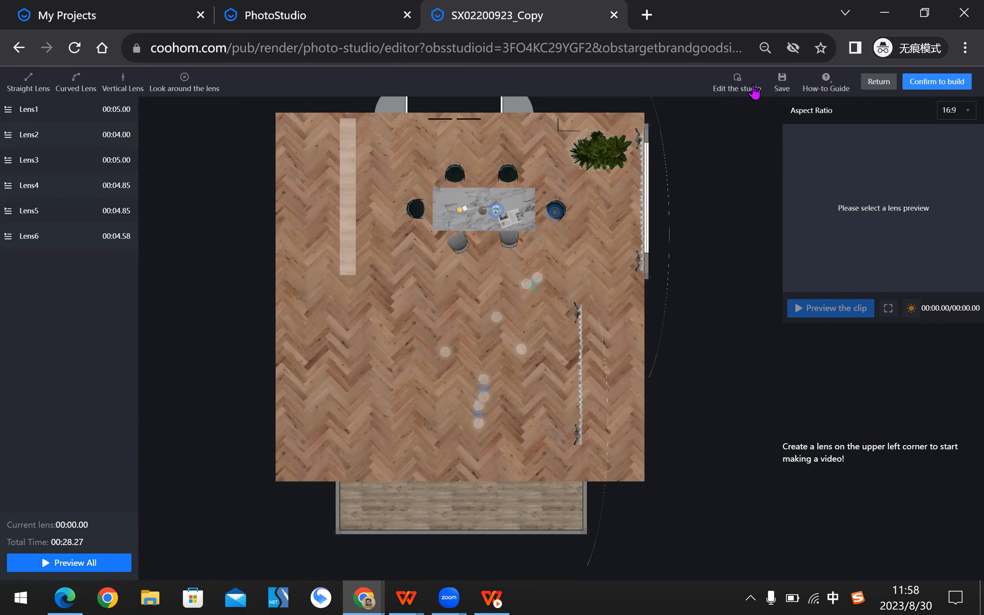
Try the album shoot settings with Reinhard exposure, Denoise and Add Glare enabled, and close them without shooting.
{"action": "left_click", "coordinate": [733, 90]}
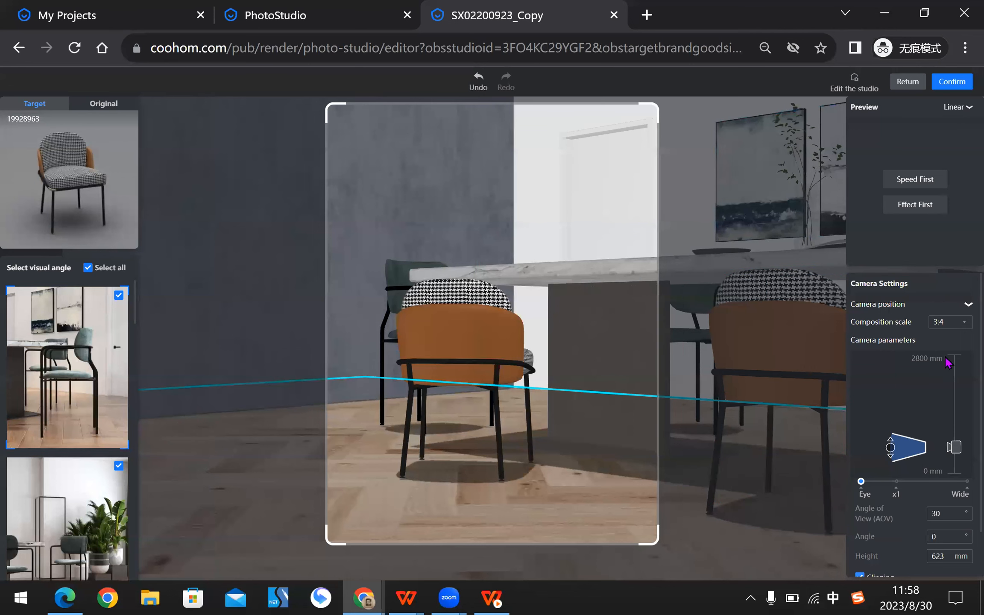
{"action": "left_click", "coordinate": [957, 82]}
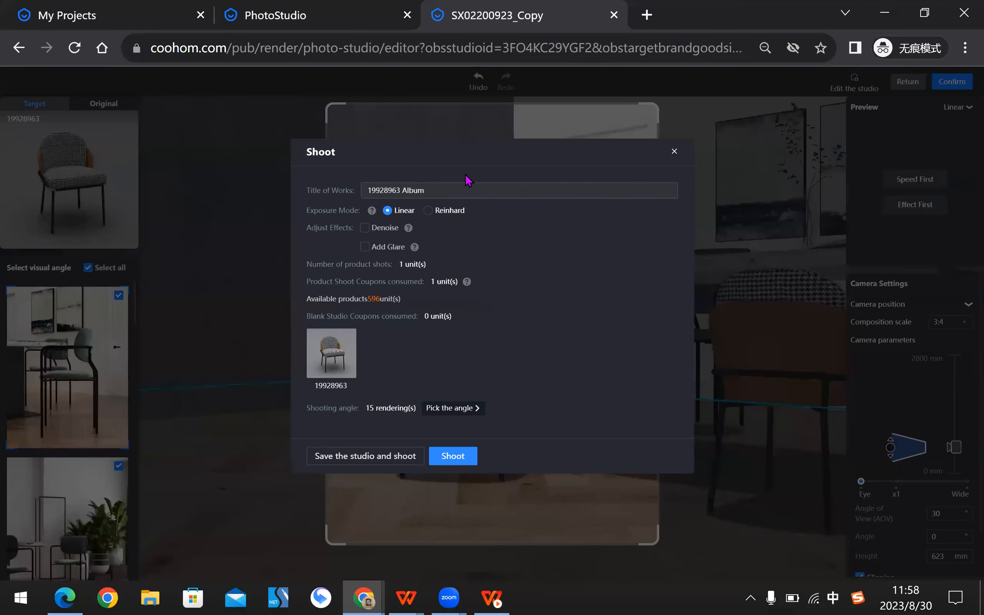
{"action": "left_click", "coordinate": [428, 211]}
{"action": "left_click", "coordinate": [364, 228]}
{"action": "mouse_move", "coordinate": [410, 229]}
{"action": "left_click", "coordinate": [386, 247]}
{"action": "mouse_move", "coordinate": [415, 240]}
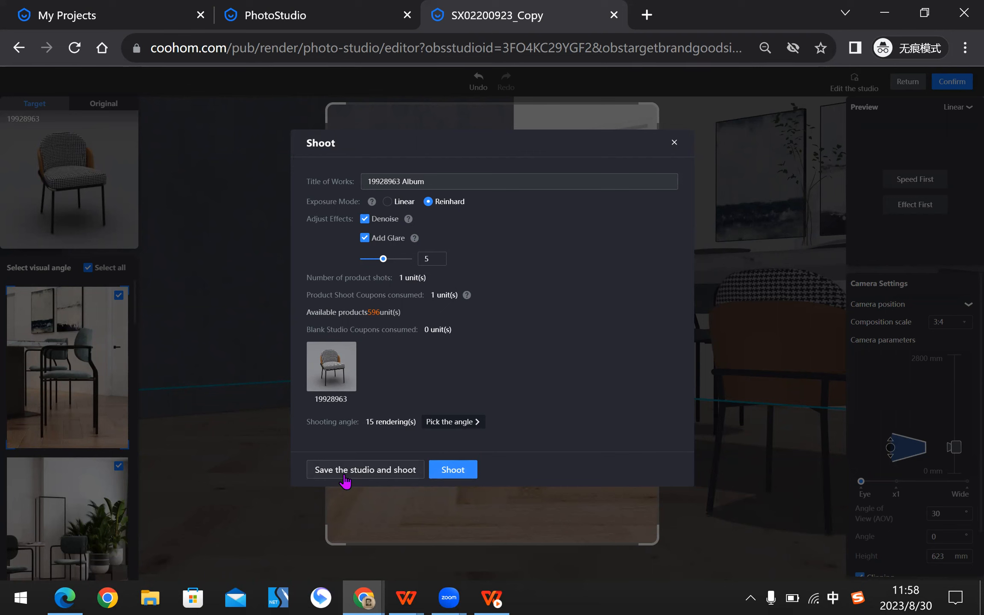
{"action": "left_click", "coordinate": [675, 143]}
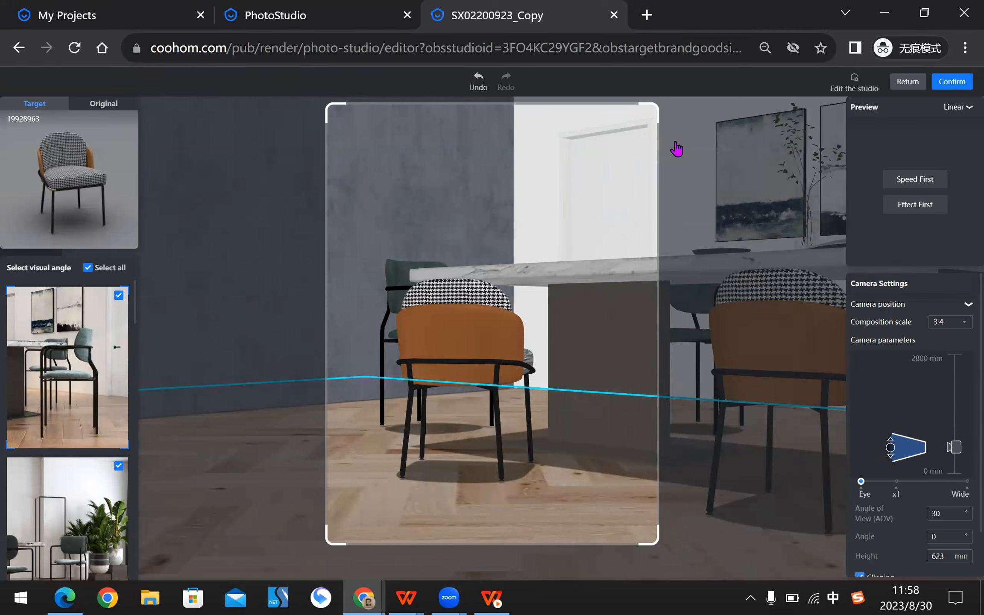
Leave the album camera, studio and video editors and return to the SX02200923 studio detail page.
{"action": "left_click", "coordinate": [907, 82]}
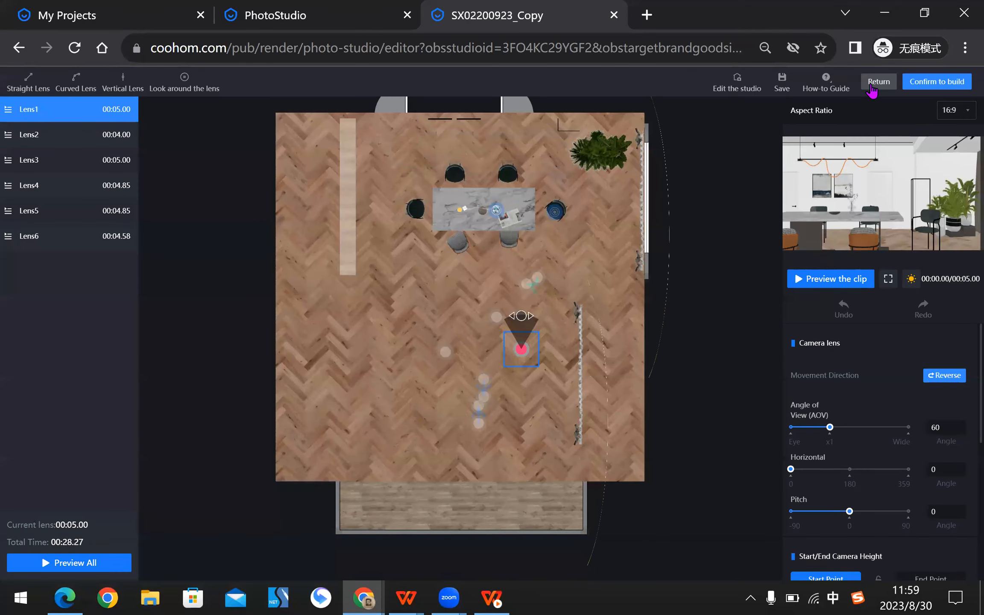
{"action": "left_click", "coordinate": [744, 86]}
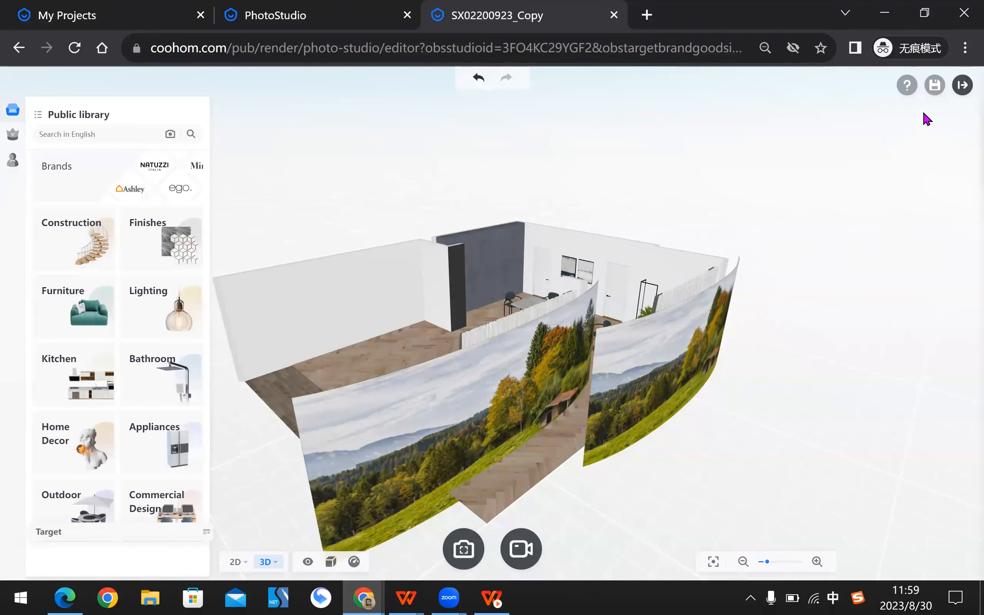
{"action": "left_click", "coordinate": [962, 84]}
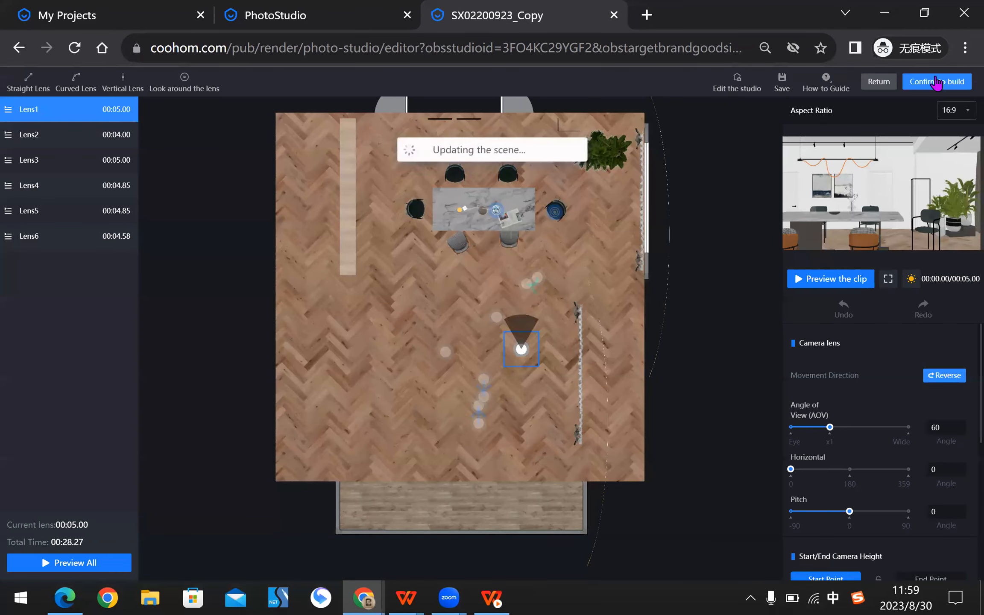
{"action": "left_click", "coordinate": [880, 84]}
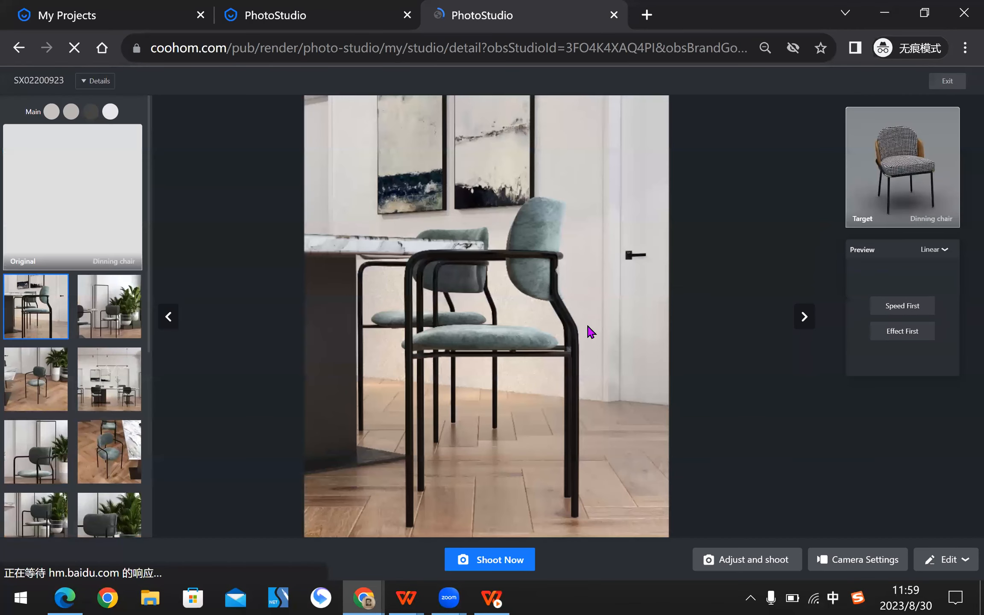
Open the studio in the New Adjusting Tool and show its material library.
{"action": "left_click", "coordinate": [745, 568]}
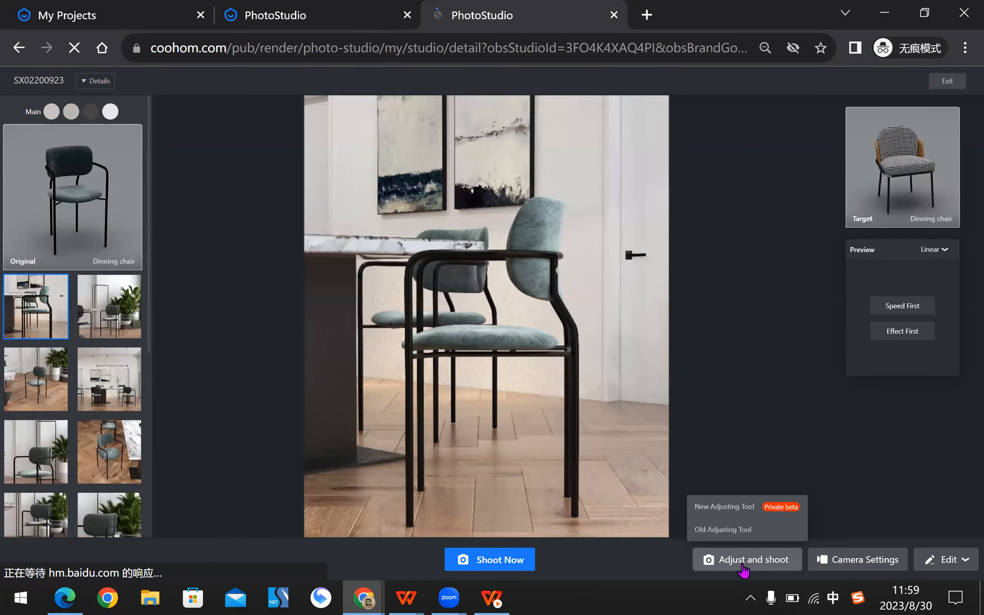
{"action": "left_click", "coordinate": [725, 507]}
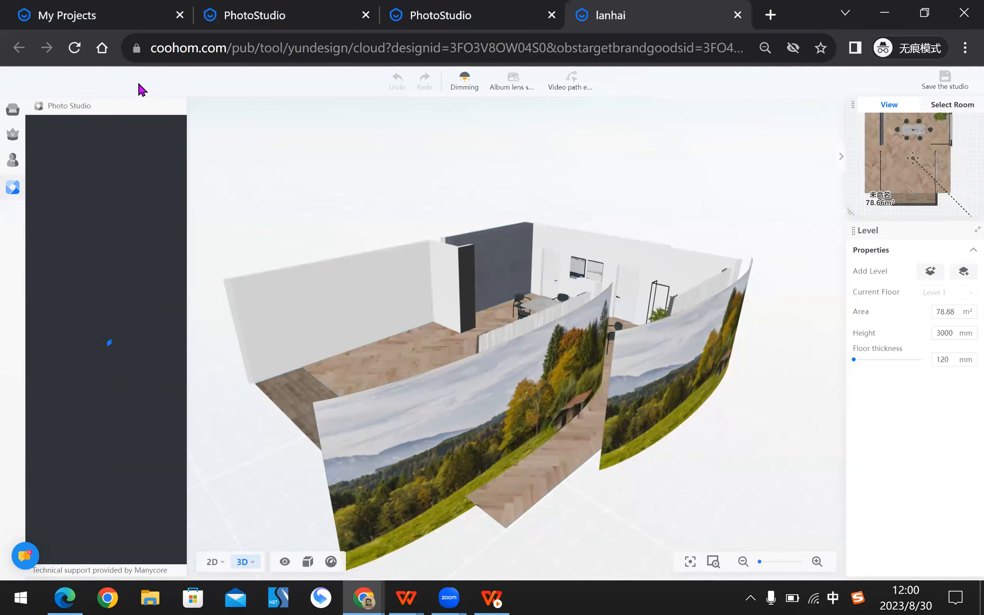
{"action": "left_click", "coordinate": [13, 110]}
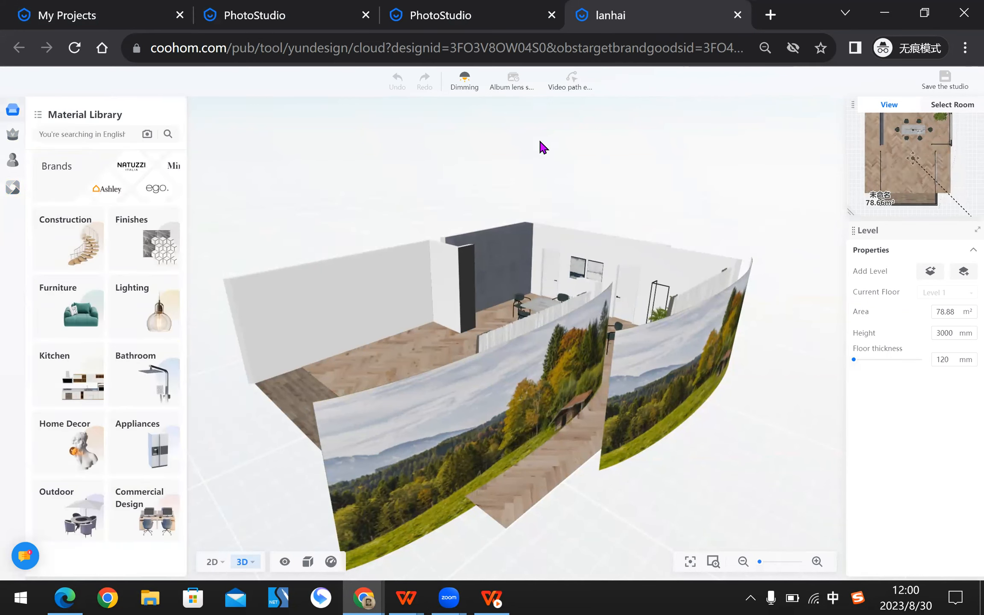
Examine the Dimming settings for sunlight, light sources and environment in 3D and 2D, leaving without saving.
{"action": "left_click", "coordinate": [470, 88]}
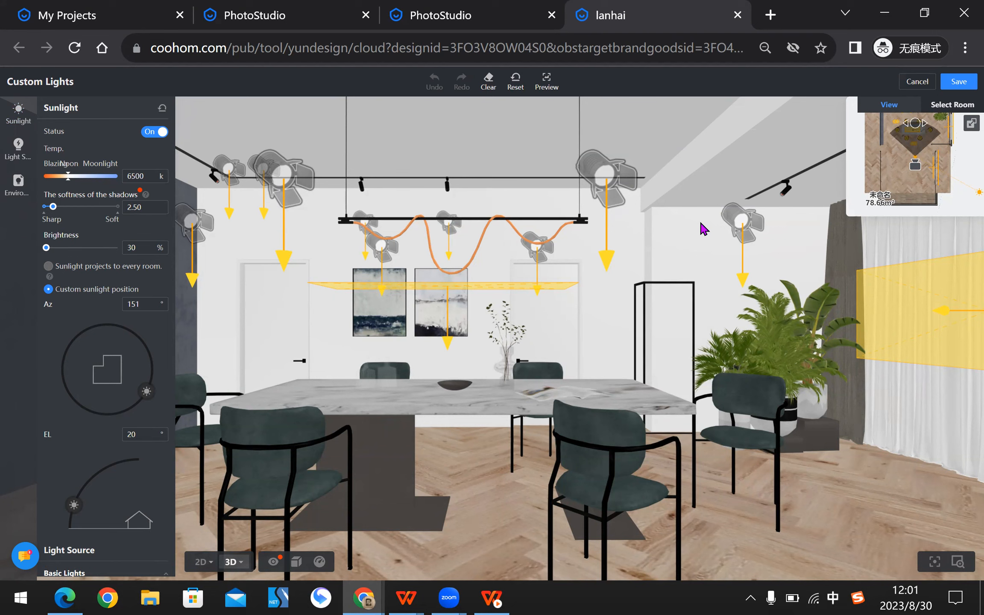
{"action": "left_click", "coordinate": [201, 562]}
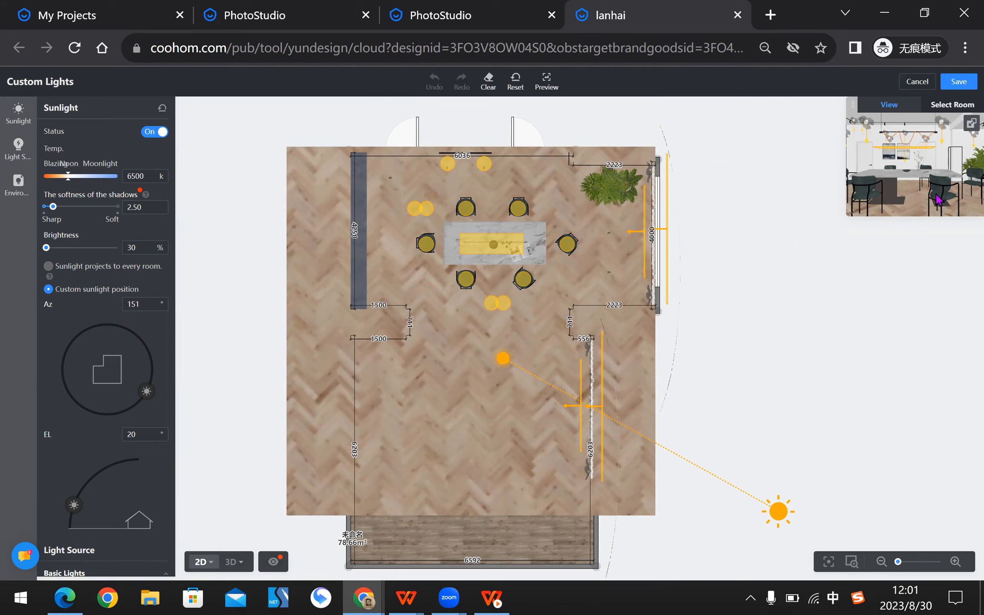
{"action": "scroll", "coordinate": [81, 367], "scroll_direction": "down", "scroll_amount": 15}
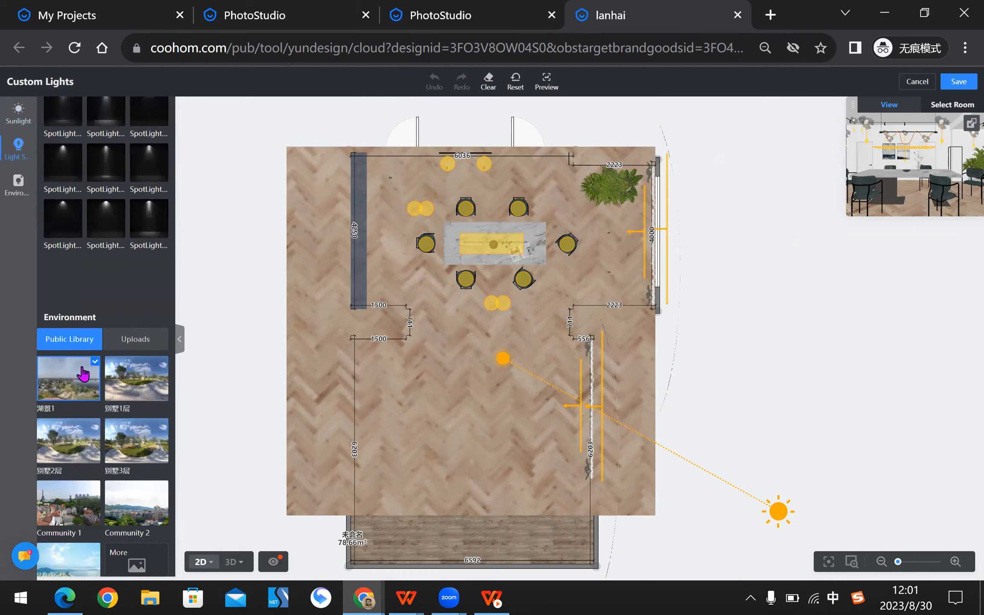
{"action": "scroll", "coordinate": [37, 351], "scroll_direction": "up", "scroll_amount": 15}
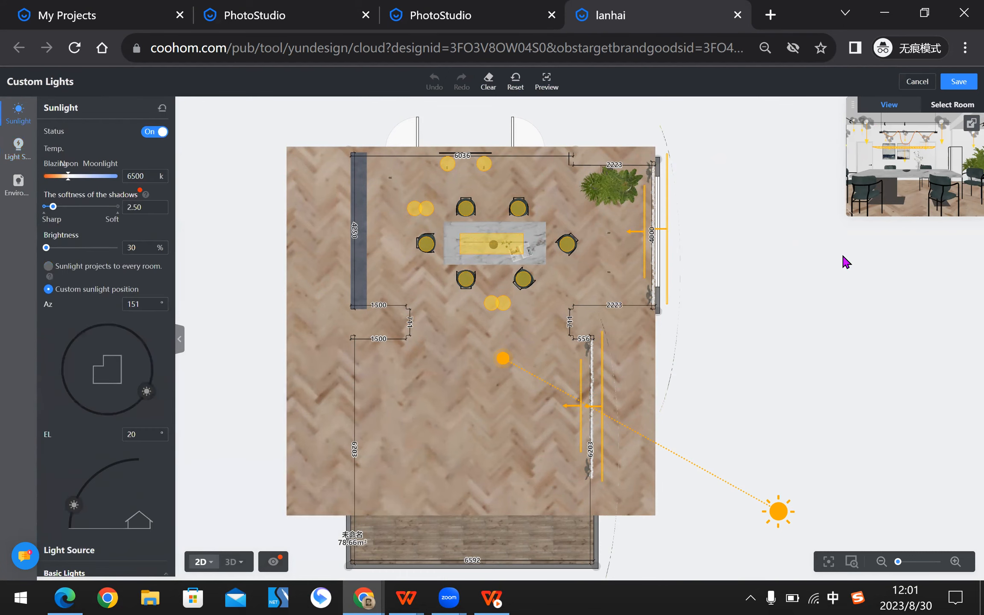
{"action": "left_click", "coordinate": [917, 82]}
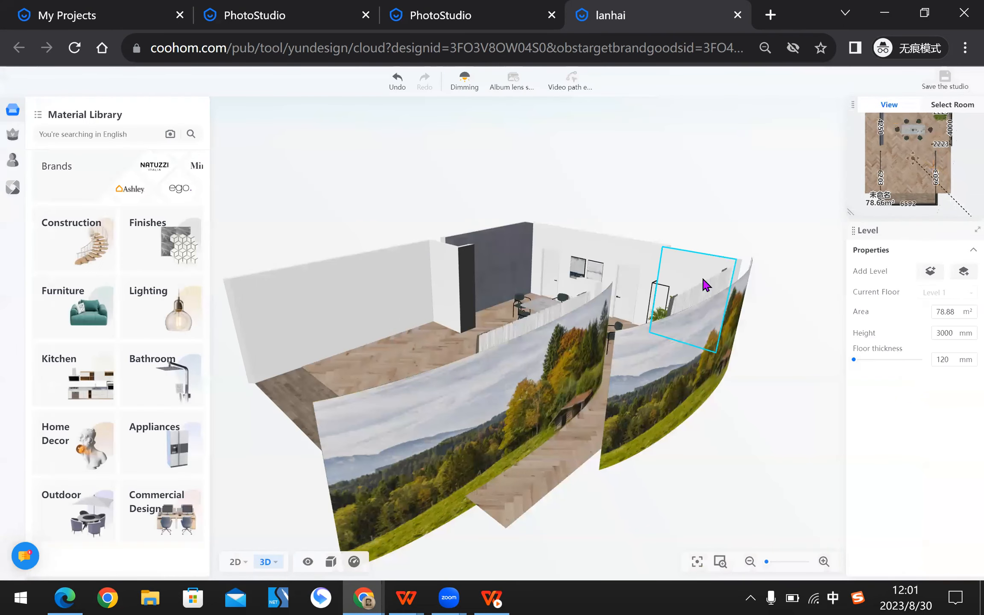
Inspect the dining room in 3D and save the studio from the adjusting tool.
{"action": "left_click_drag", "start_coordinate": [245, 189], "coordinate": [446, 212]}
{"action": "scroll", "coordinate": [455, 284], "scroll_direction": "up", "scroll_amount": 3}
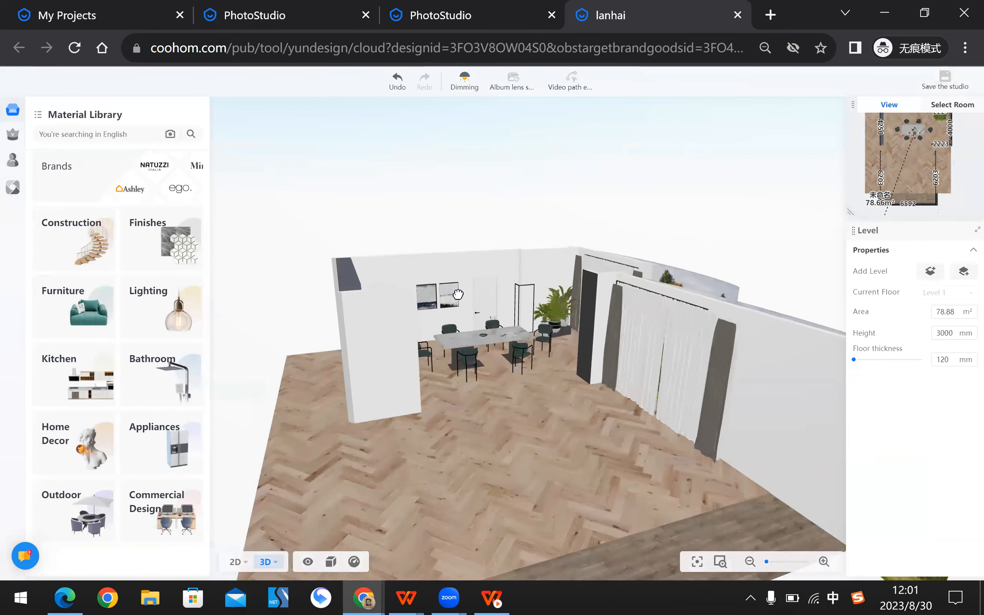
{"action": "right_click_drag", "start_coordinate": [434, 300], "coordinate": [437, 300]}
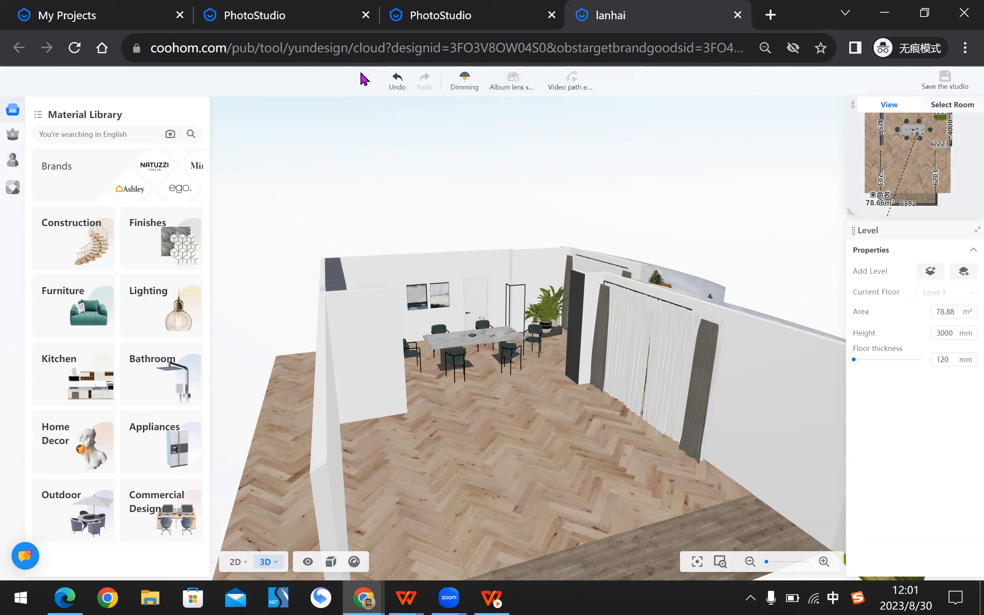
{"action": "left_click", "coordinate": [947, 84]}
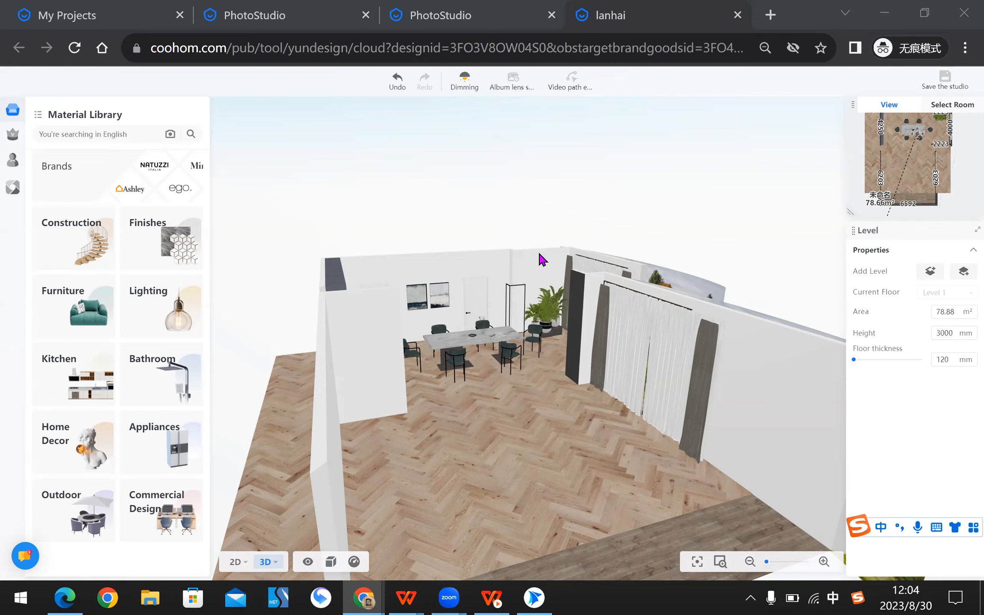
Close the adjusting tool and studio detail pages to get back to the public studio list.
{"action": "left_click", "coordinate": [517, 16]}
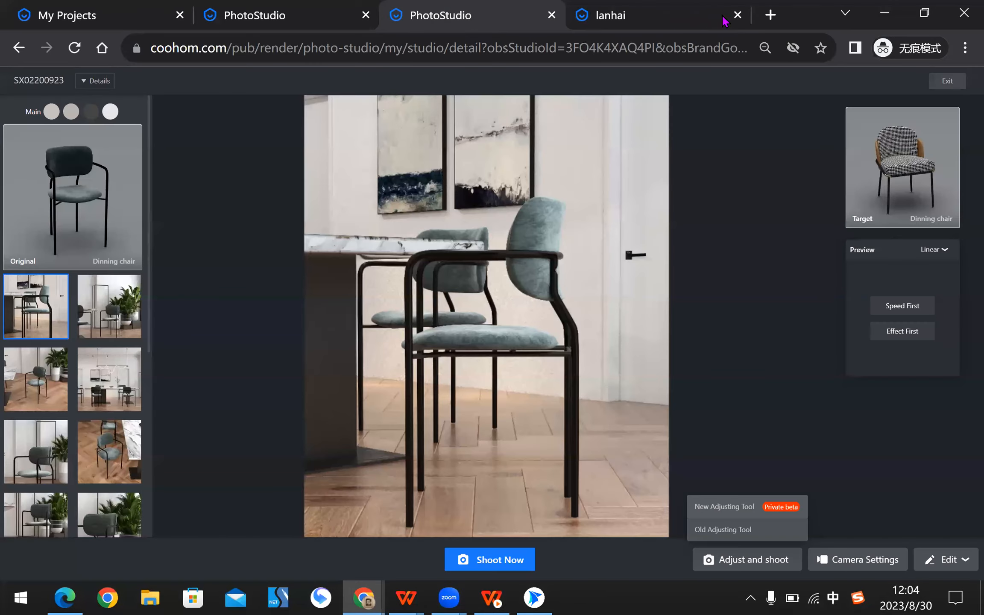
{"action": "left_click", "coordinate": [737, 15]}
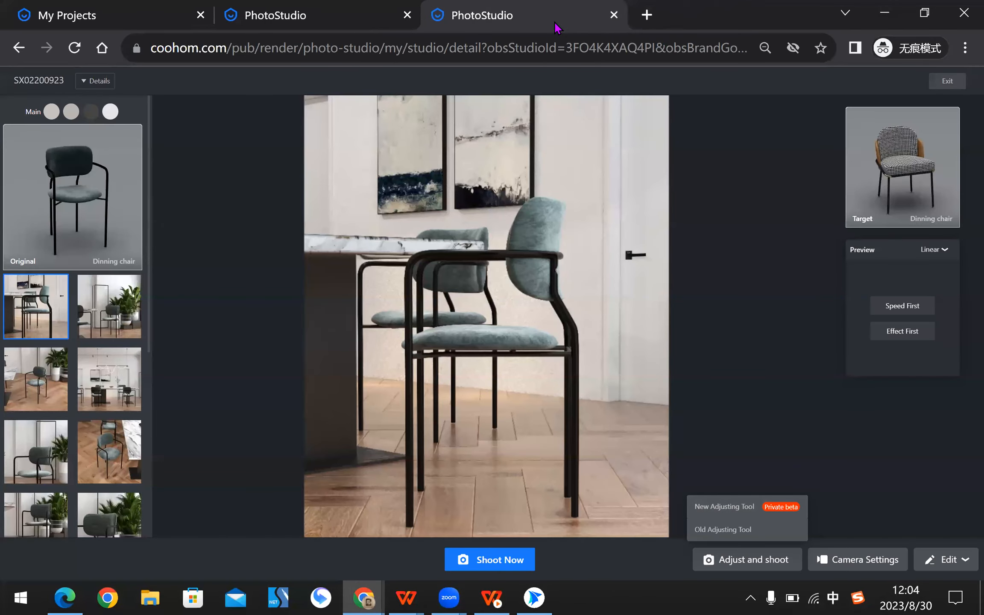
{"action": "left_click", "coordinate": [614, 15]}
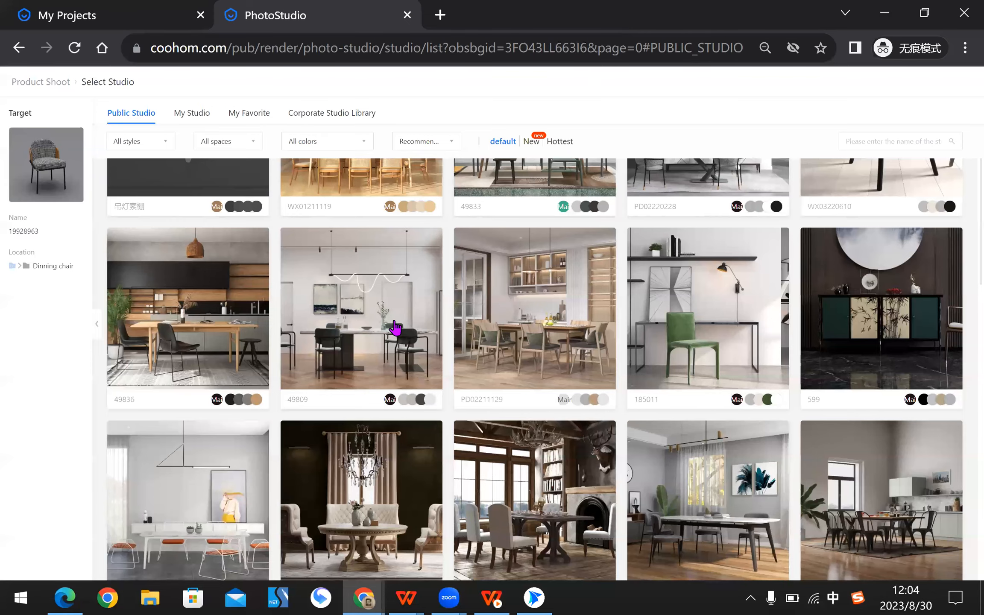
Return to the Product Shoot page and open the rendered album of the brown armchair.
{"action": "scroll", "coordinate": [208, 136], "scroll_direction": "up", "scroll_amount": 5}
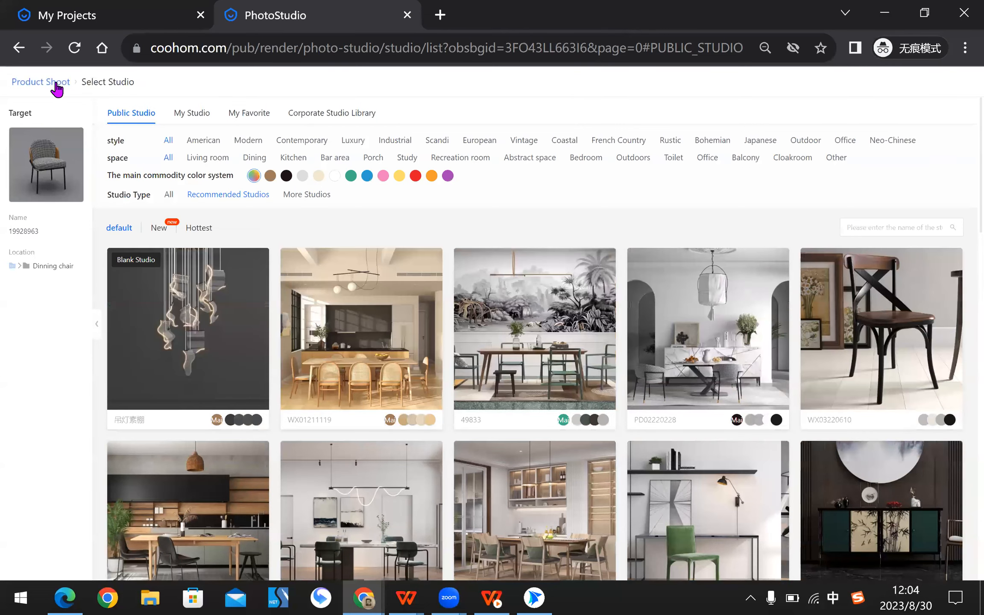
{"action": "left_click", "coordinate": [722, 273]}
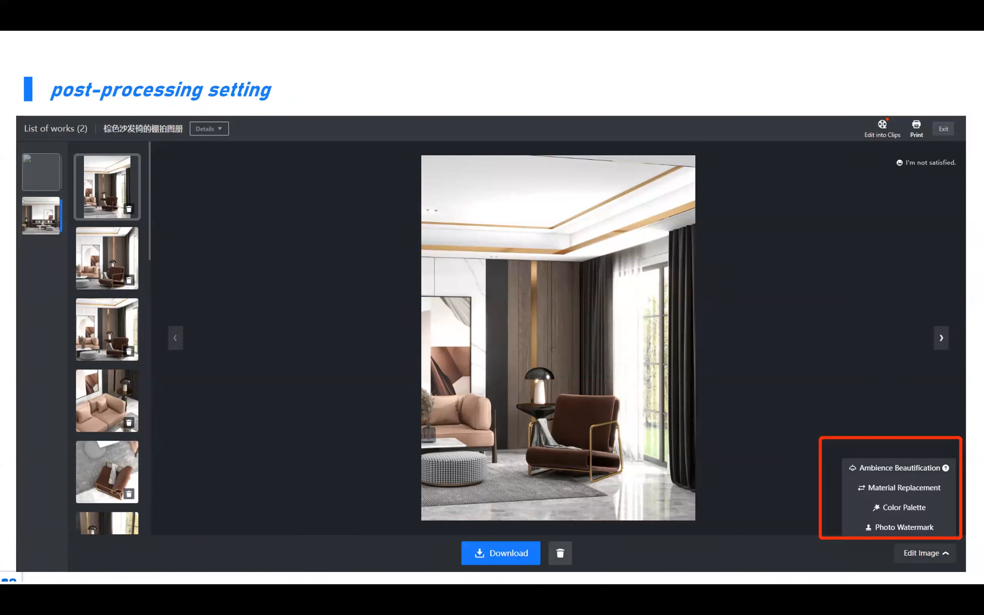
{"action": "key", "text": "alt+Tab"}
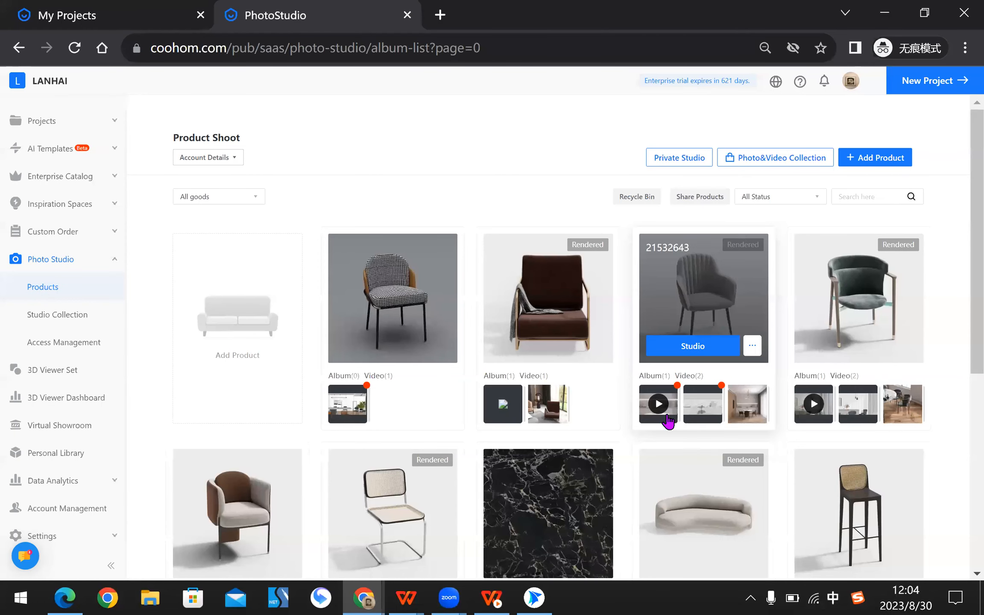
{"action": "left_click", "coordinate": [542, 410]}
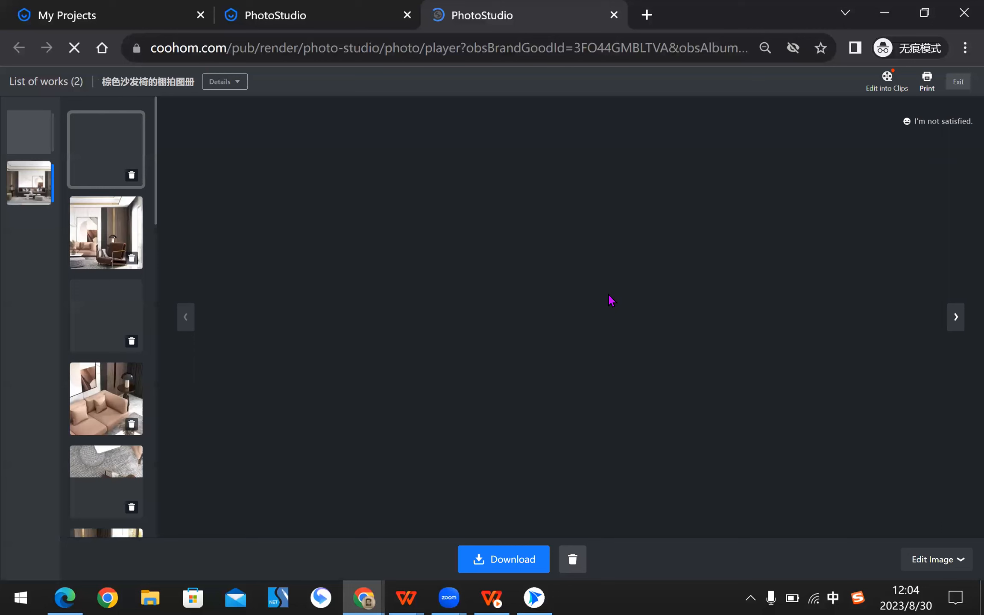
Start Ambience Beautification for the first picture of the brown armchair album and dismiss the introduction video.
{"action": "left_click", "coordinate": [951, 563]}
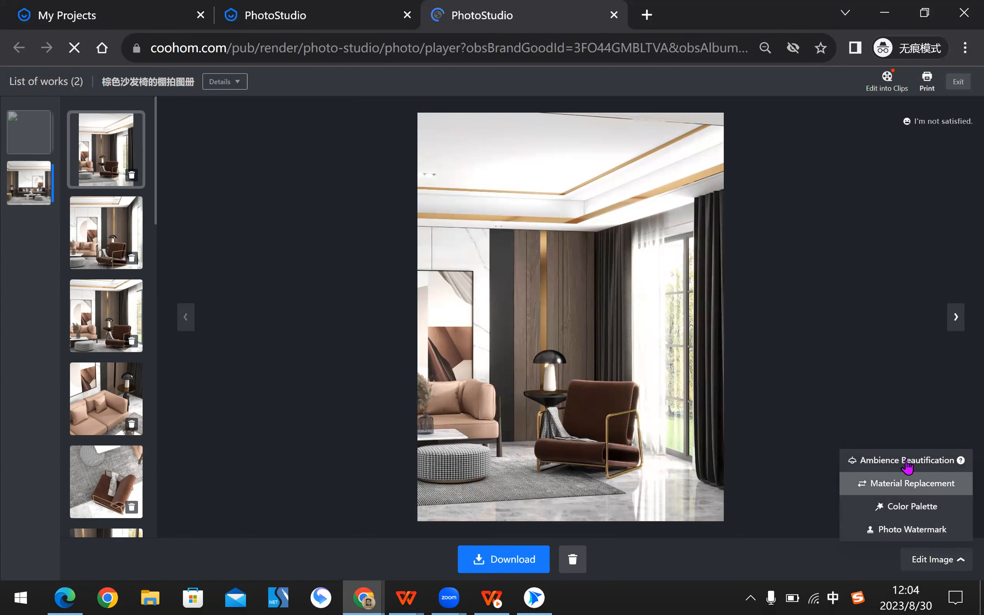
{"action": "mouse_move", "coordinate": [907, 472]}
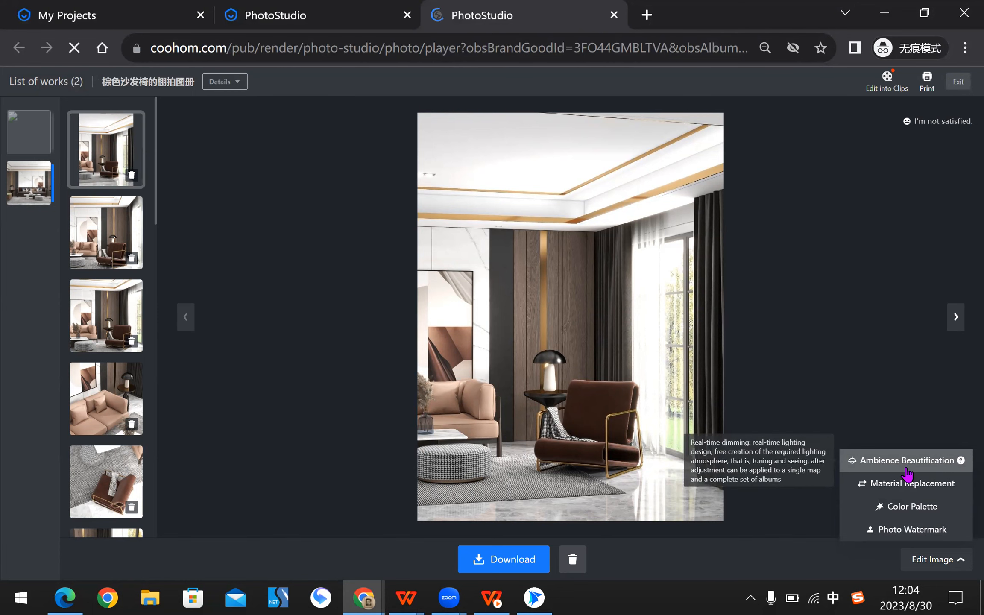
{"action": "left_click", "coordinate": [907, 472]}
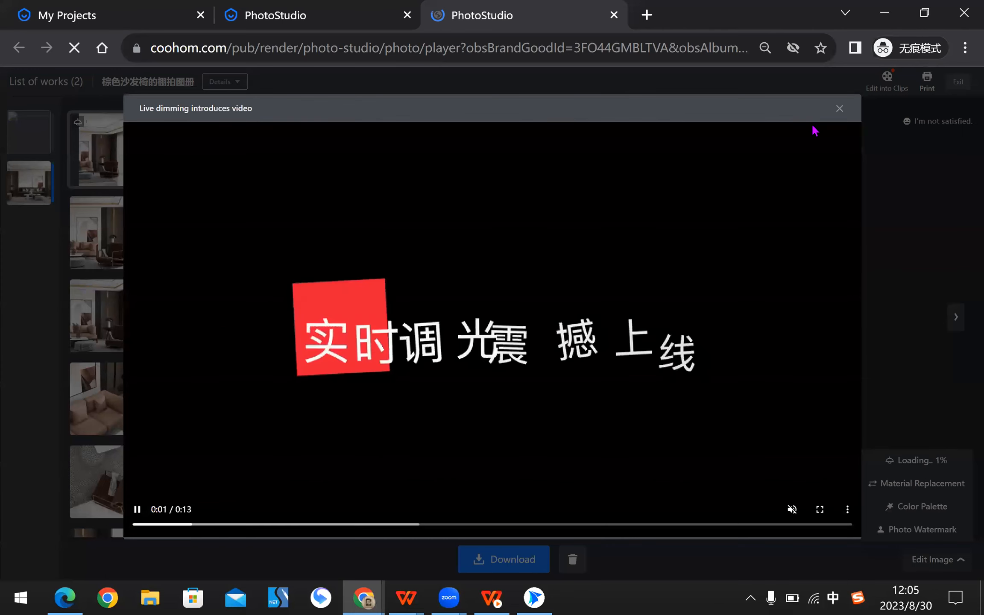
{"action": "left_click", "coordinate": [839, 109]}
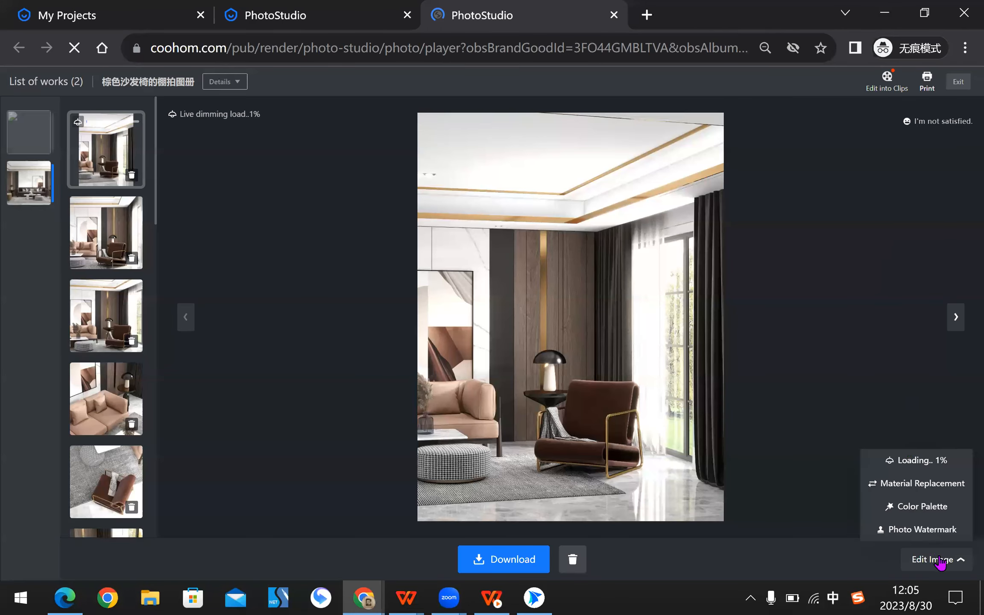
Try a yellow linen fabric on the armchair with Material Replacement, resetting the material and leaving without rendering.
{"action": "left_click", "coordinate": [914, 487]}
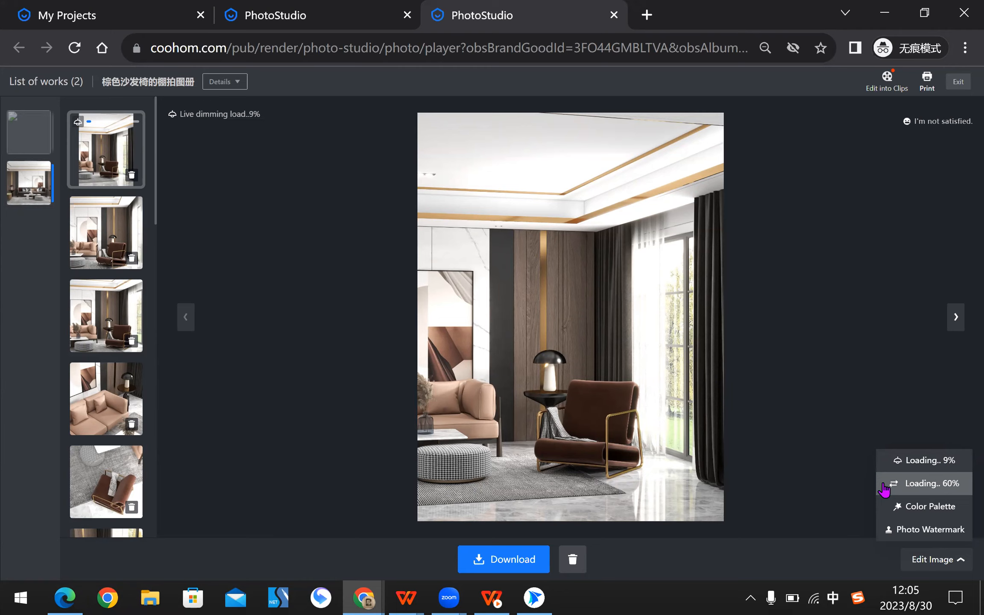
{"action": "left_click", "coordinate": [883, 483]}
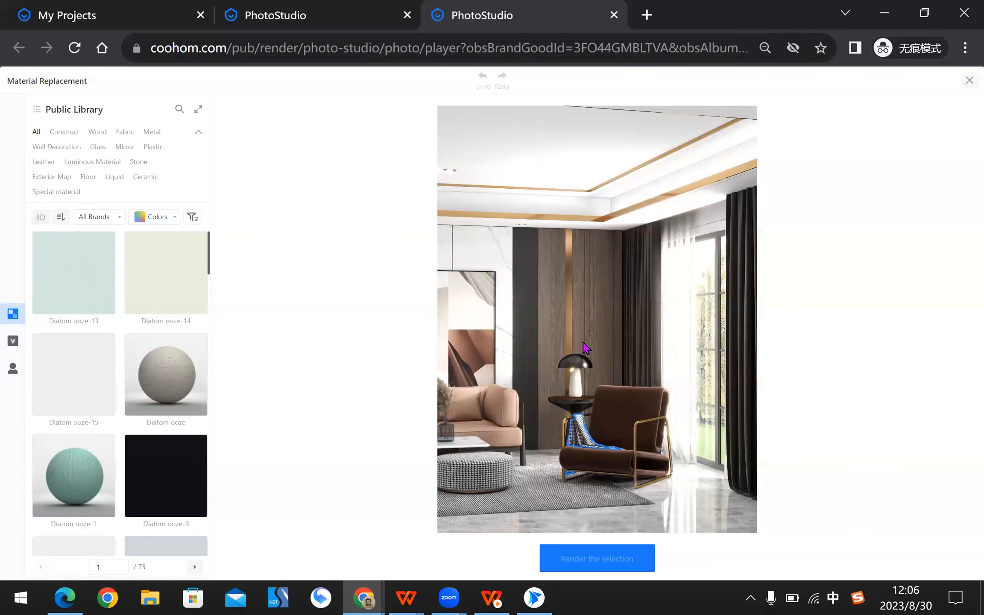
{"action": "left_click", "coordinate": [624, 412]}
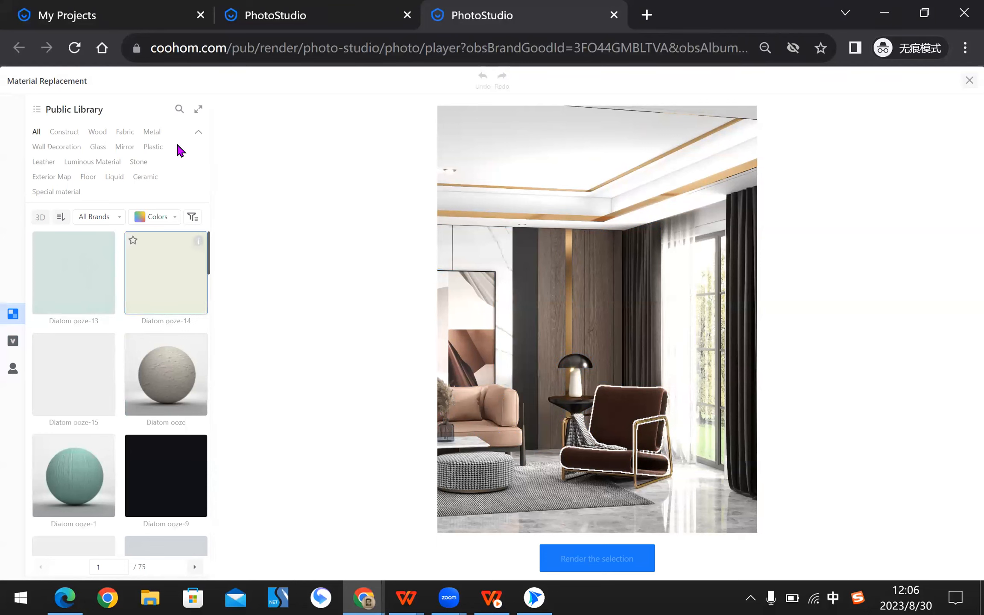
{"action": "left_click", "coordinate": [124, 132]}
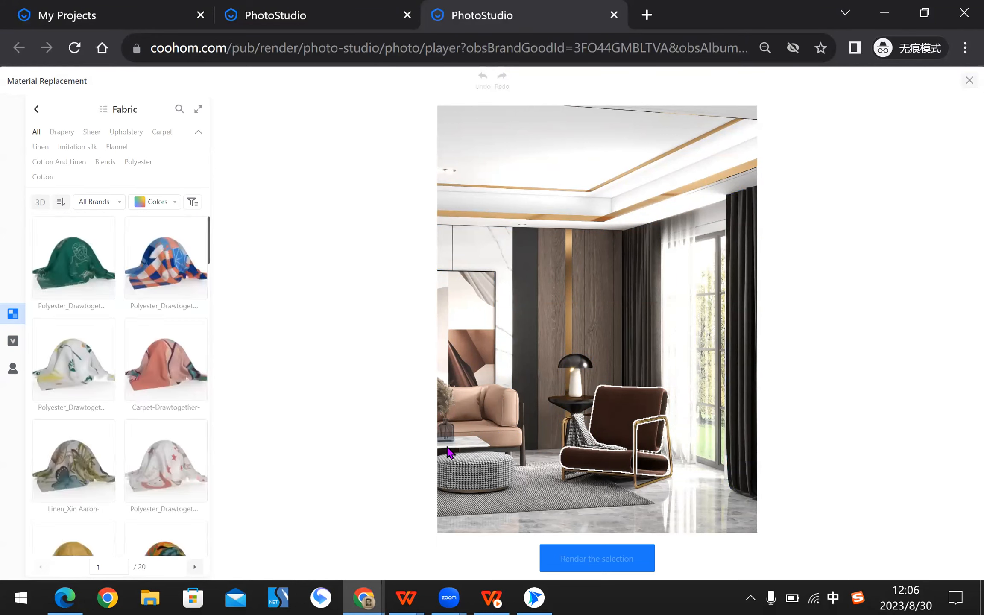
{"action": "scroll", "coordinate": [124, 421], "scroll_direction": "down", "scroll_amount": 5}
{"action": "scroll", "coordinate": [113, 432], "scroll_direction": "down", "scroll_amount": 4}
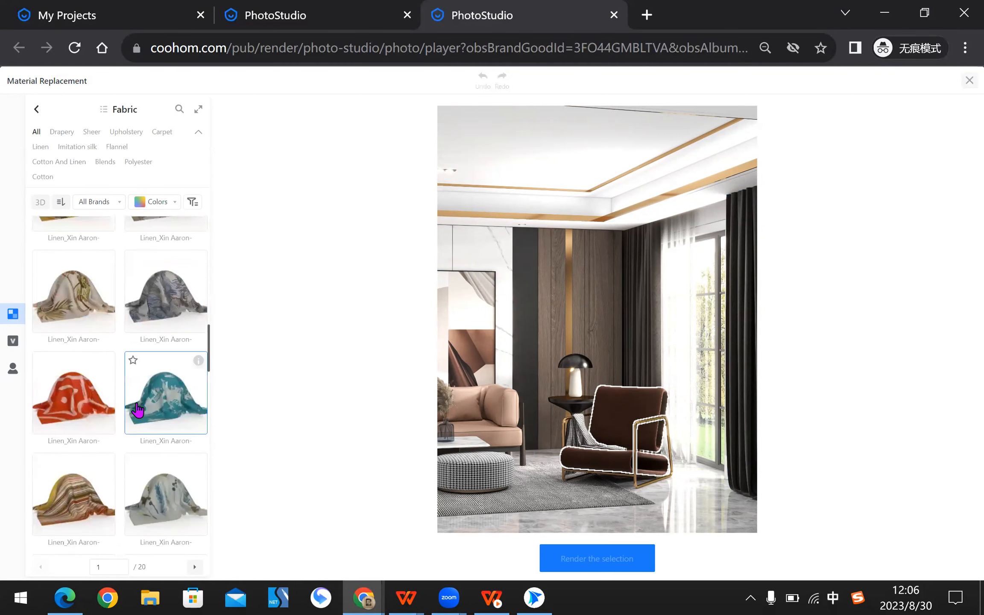
{"action": "left_click", "coordinate": [112, 429]}
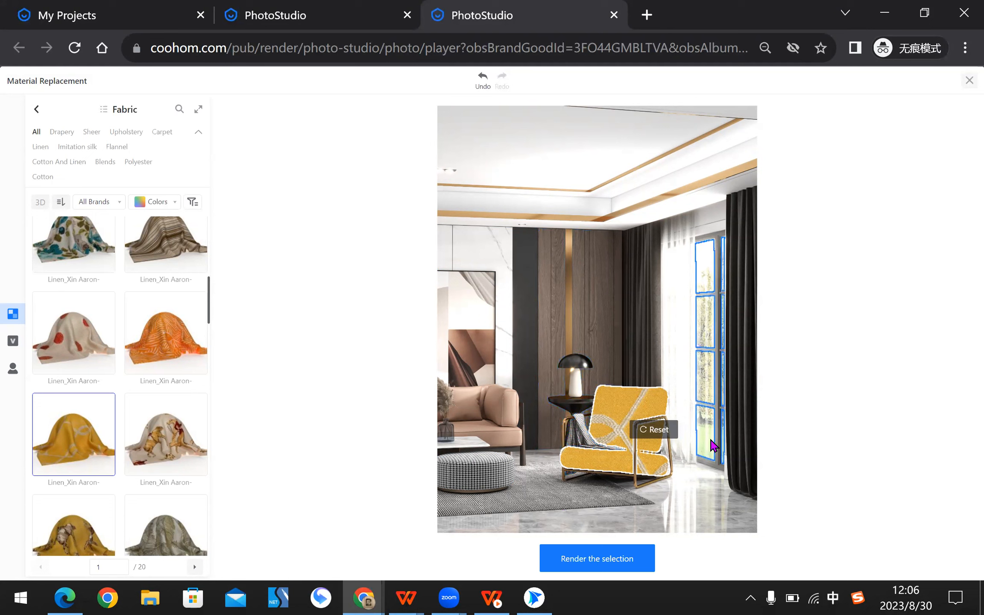
{"action": "left_click", "coordinate": [670, 432]}
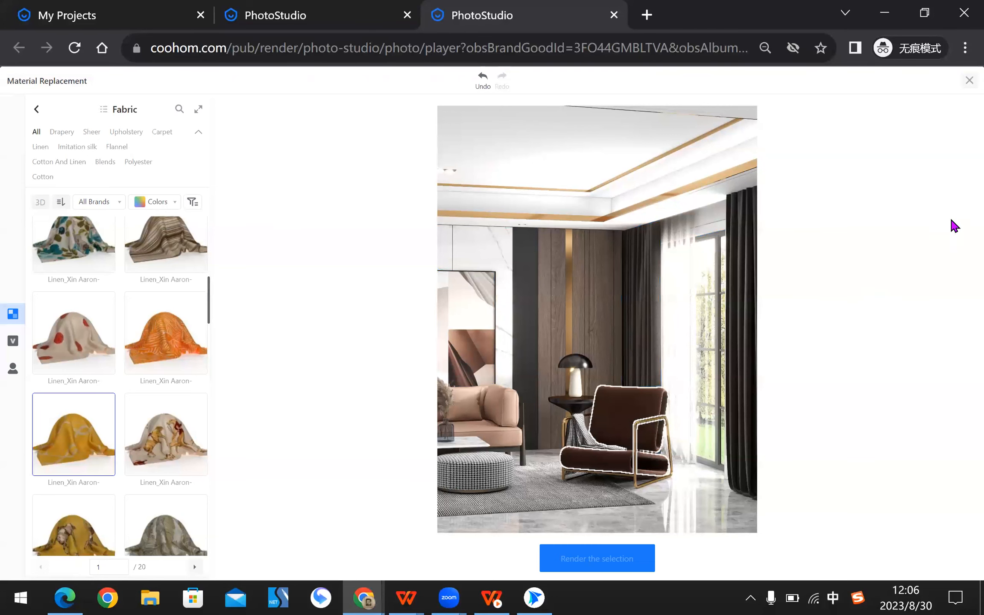
{"action": "left_click", "coordinate": [967, 82]}
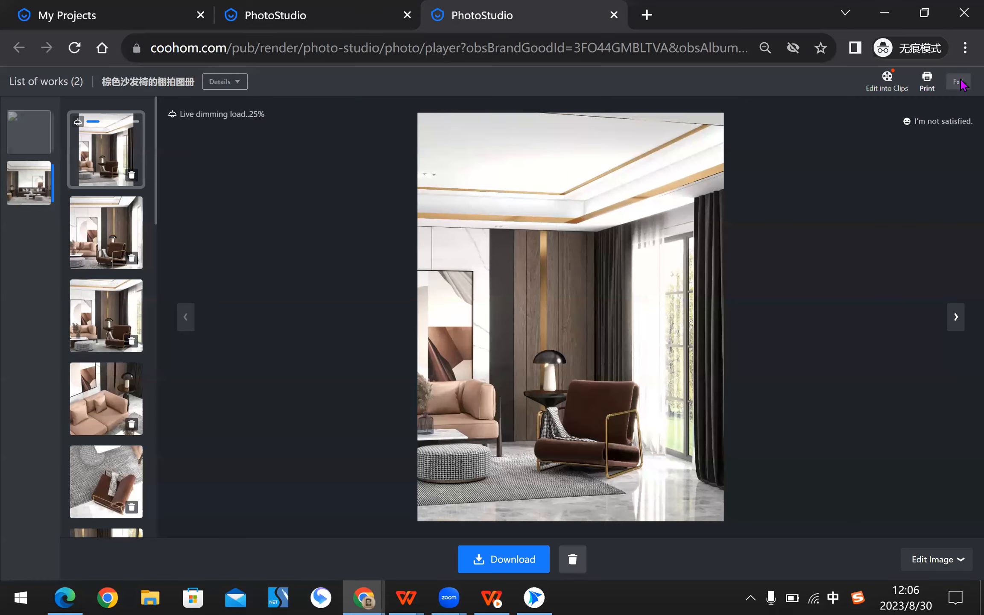
Examine the Color Palette's global editing and crop options for the armchair picture, leaving the picture unedited.
{"action": "left_click", "coordinate": [940, 559]}
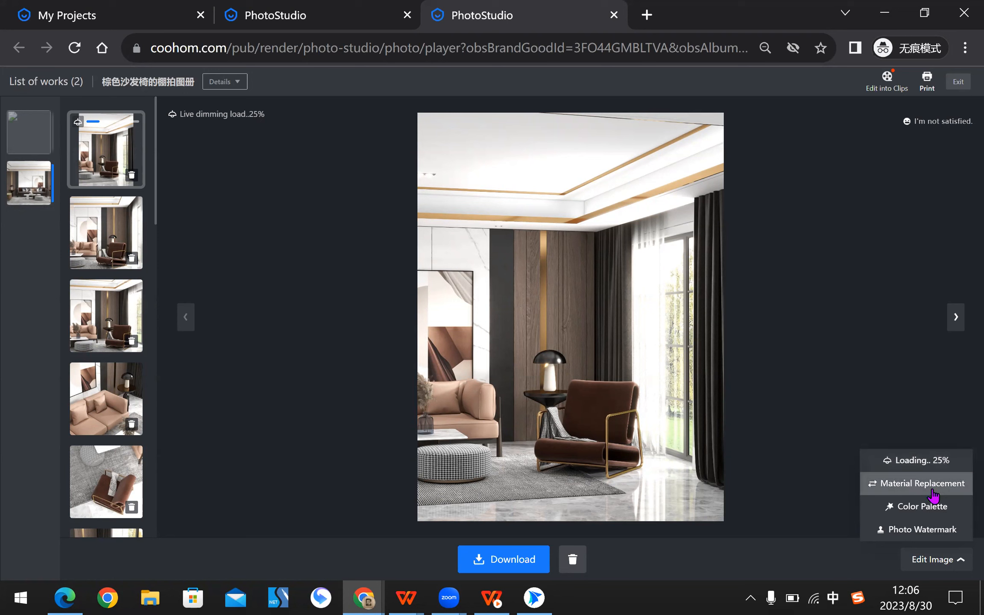
{"action": "left_click", "coordinate": [923, 506]}
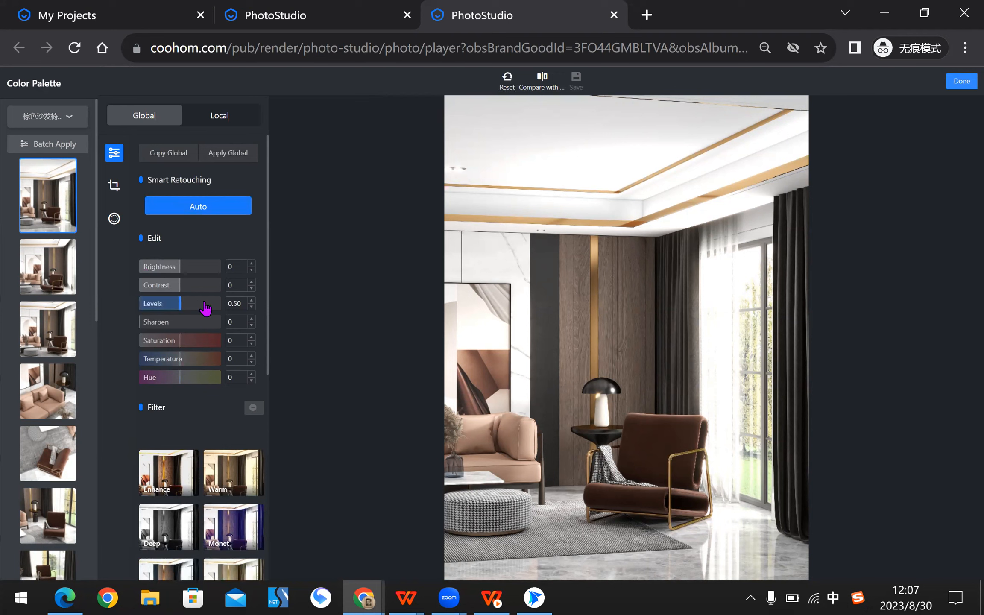
{"action": "left_click", "coordinate": [114, 185]}
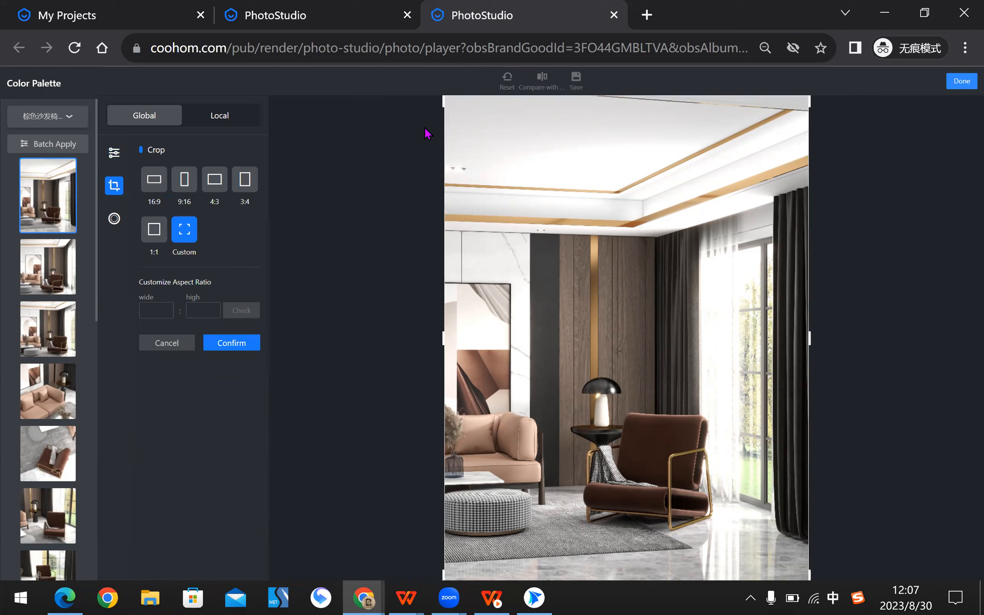
{"action": "left_click", "coordinate": [115, 220]}
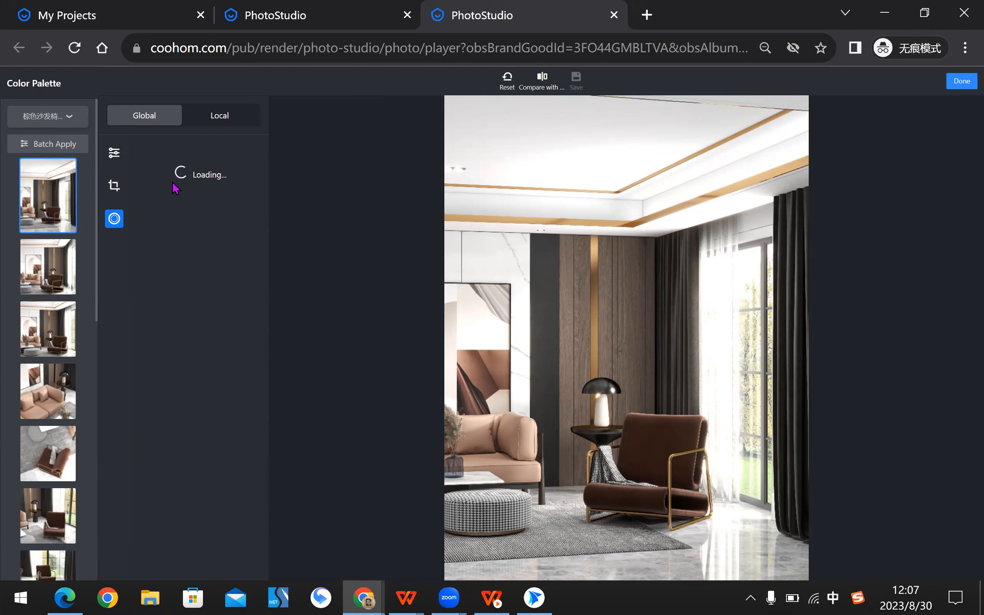
{"action": "left_click", "coordinate": [115, 185]}
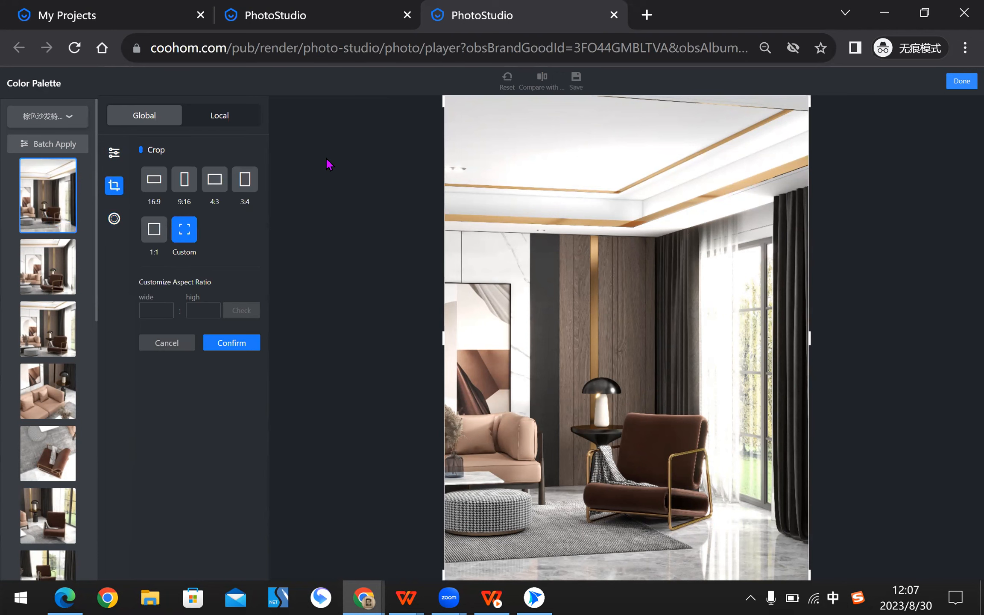
{"action": "left_click", "coordinate": [114, 152]}
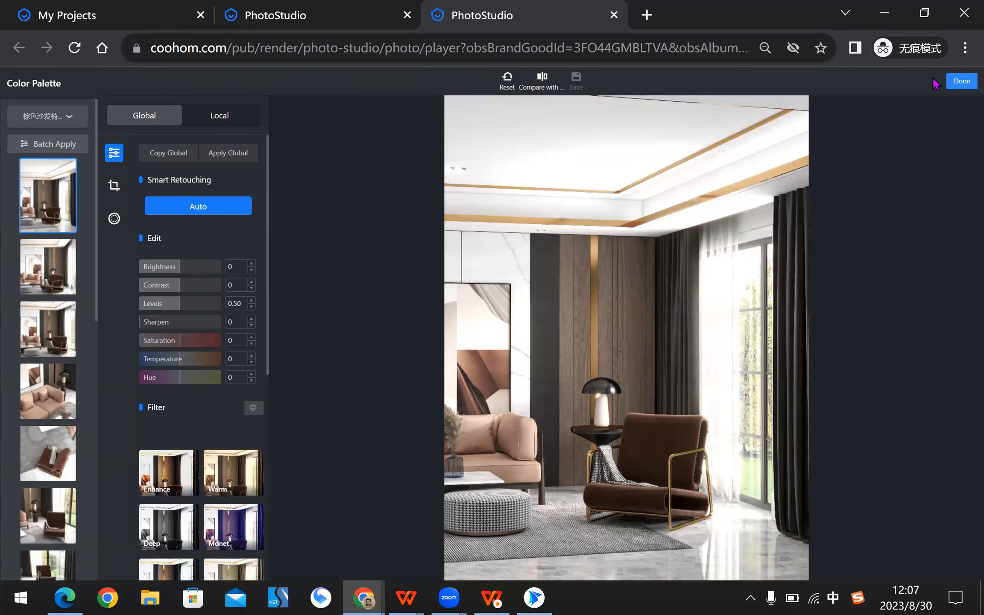
{"action": "left_click", "coordinate": [959, 82]}
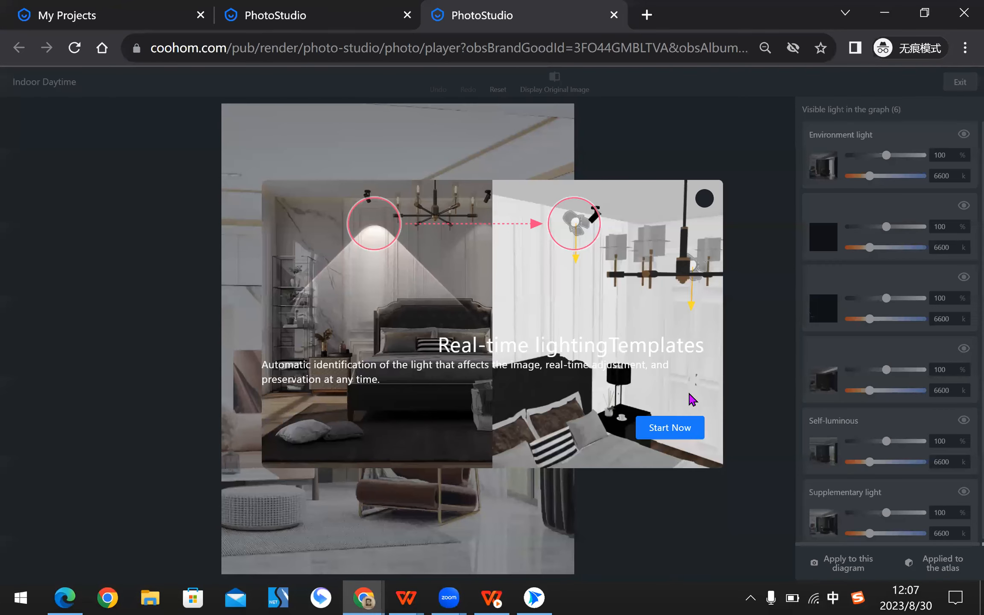
Dismiss the real-time lighting introduction and set the environment light's brightness to 126%.
{"action": "left_click", "coordinate": [704, 198]}
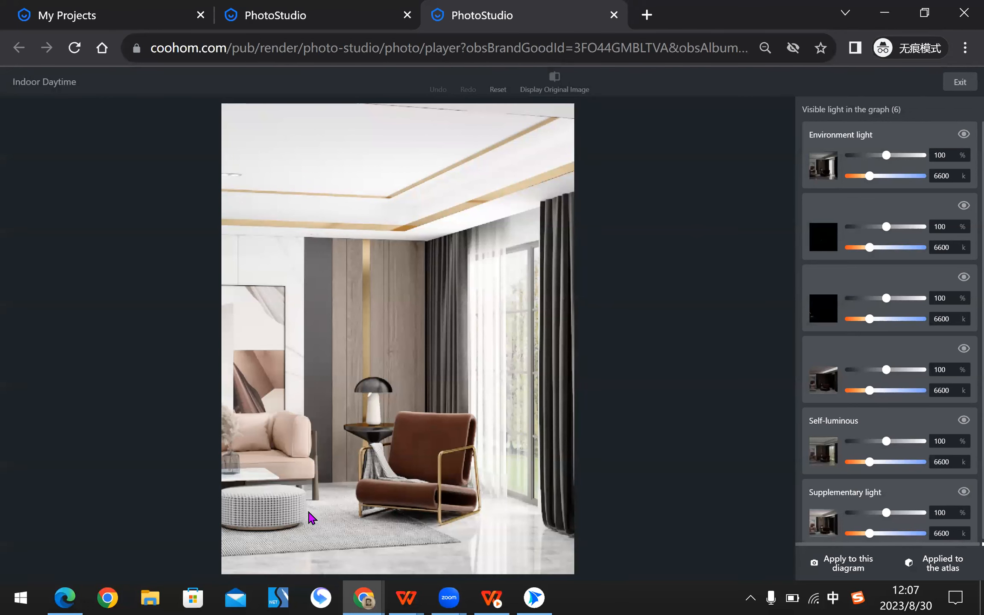
{"action": "left_click", "coordinate": [876, 506]}
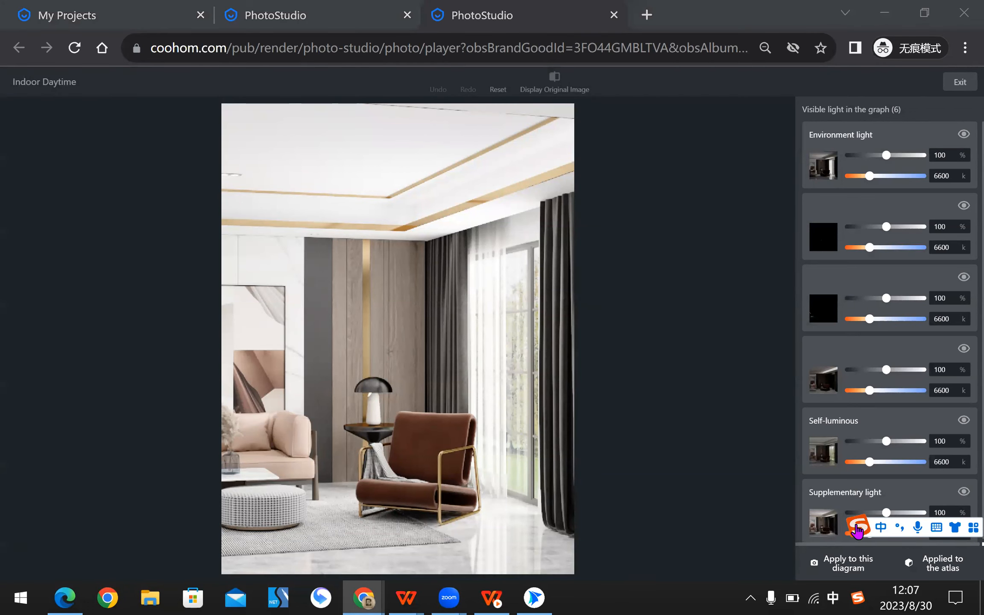
{"action": "left_click_drag", "start_coordinate": [12, 544], "coordinate": [20, 555]}
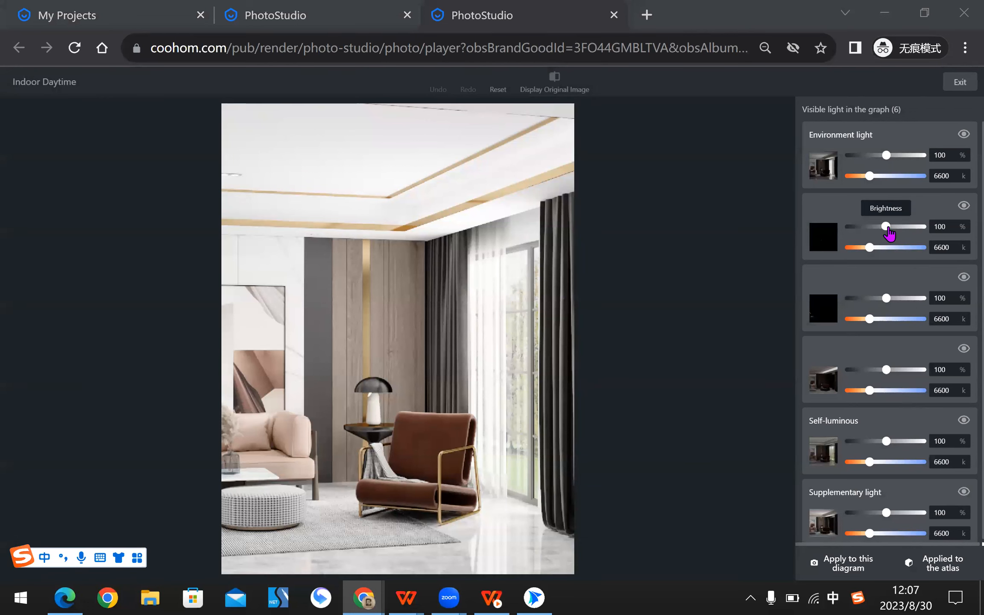
{"action": "left_click_drag", "start_coordinate": [887, 156], "coordinate": [898, 157]}
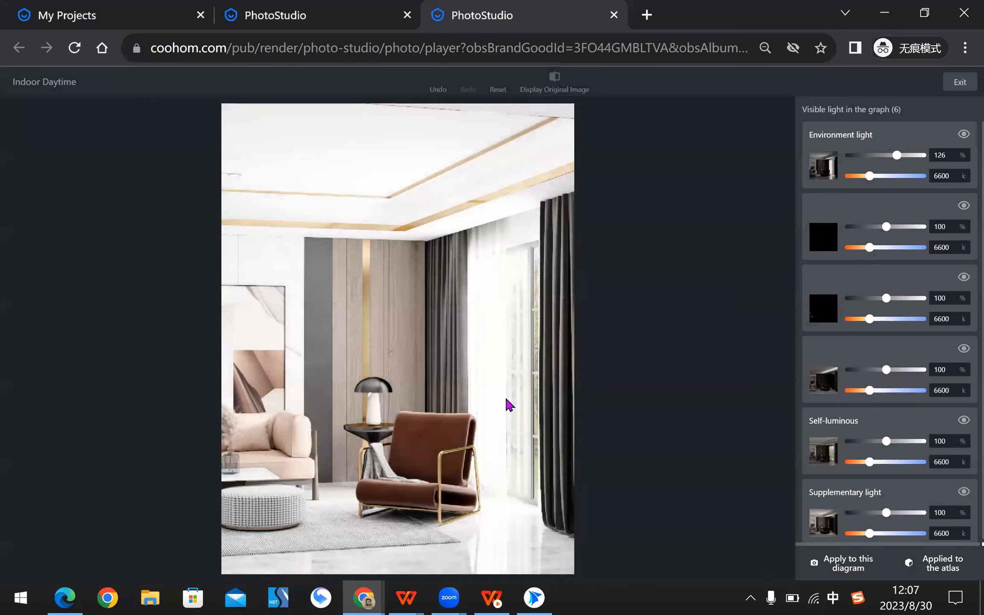
Set the fourth light's brightness to 137% and the self-luminous light to 76% and 9310 K, and exit without saving.
{"action": "left_click_drag", "start_coordinate": [886, 370], "coordinate": [901, 370]}
{"action": "mouse_move", "coordinate": [885, 442]}
{"action": "left_mouse_down"}
{"action": "mouse_move", "coordinate": [876, 442]}
{"action": "mouse_move", "coordinate": [881, 462]}
{"action": "left_mouse_up"}
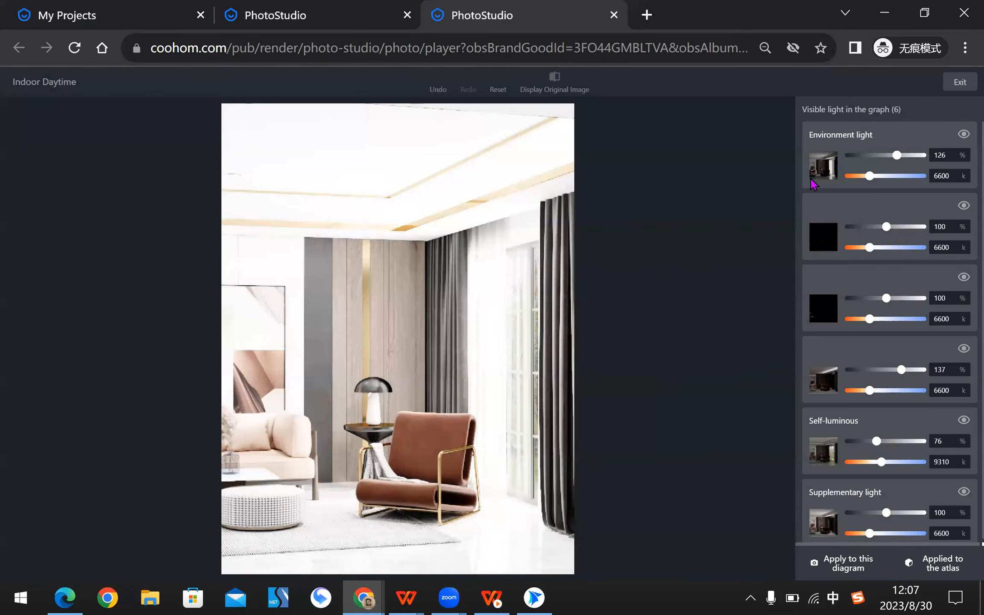
{"action": "left_click", "coordinate": [952, 84]}
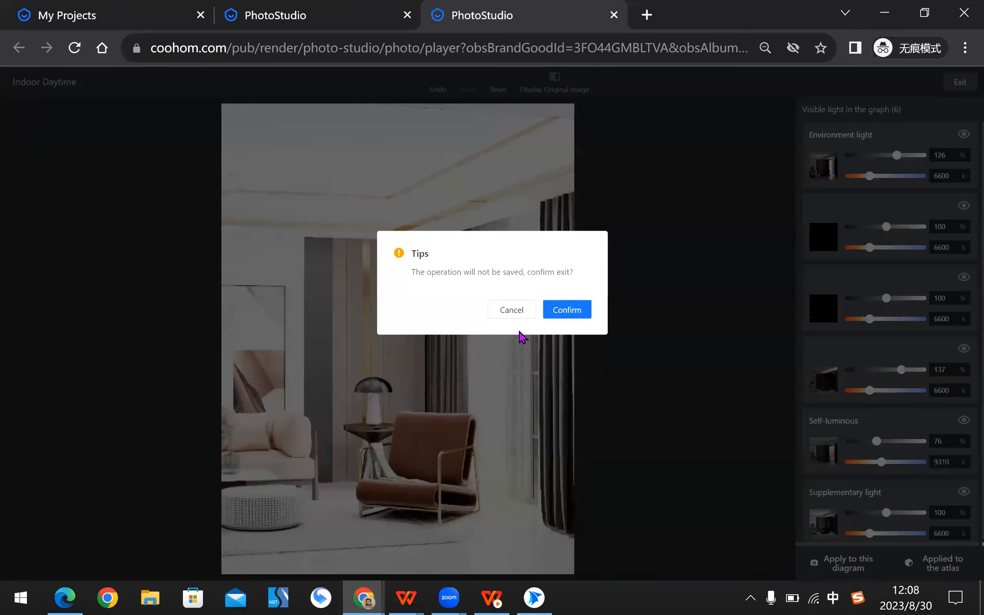
{"action": "left_click", "coordinate": [567, 310]}
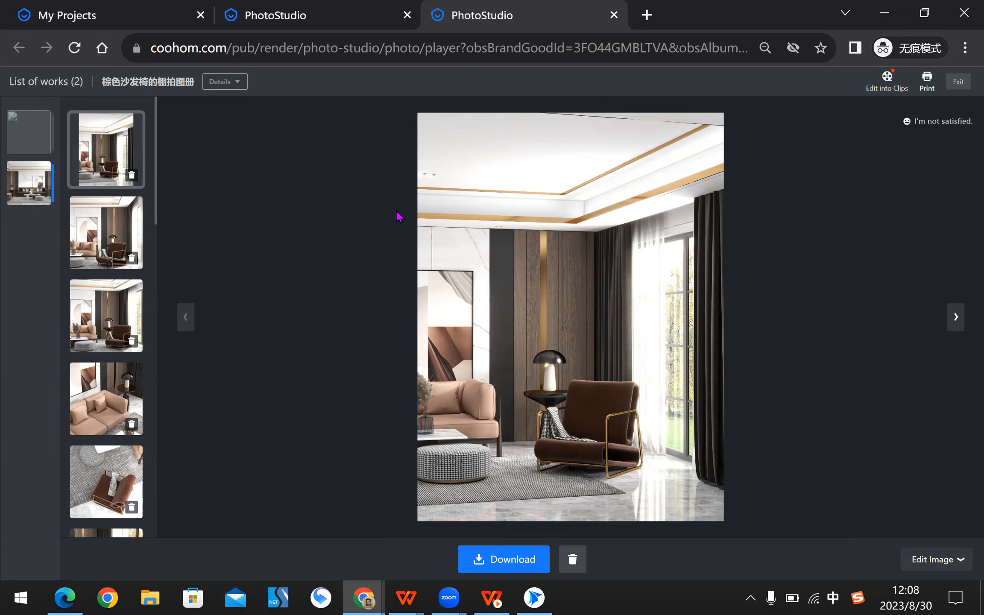
Leave the armchair album and switch to the WPS slideshow to show the share products slide.
{"action": "left_click", "coordinate": [962, 88]}
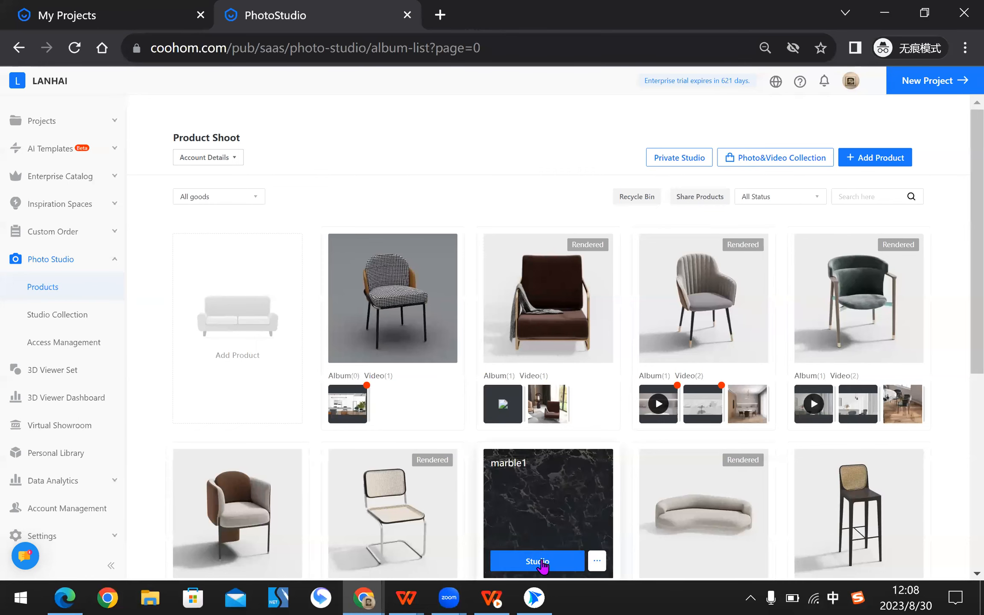
{"action": "left_click", "coordinate": [503, 595]}
{"action": "left_click", "coordinate": [619, 334]}
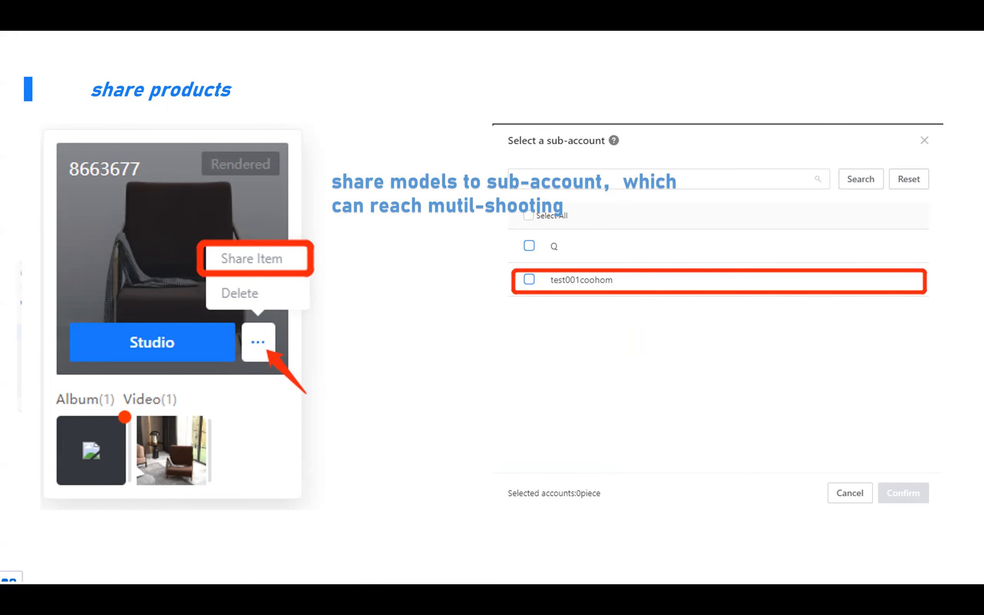
Return to the browser and view the sub-account selection for sharing the brown armchair, closing it without sharing.
{"action": "key", "text": "alt+Tab"}
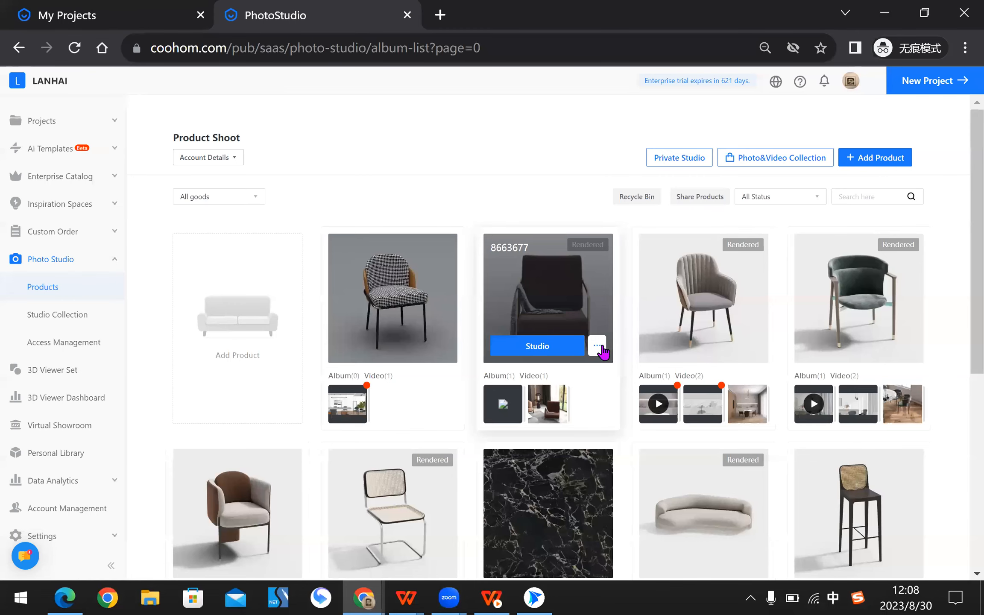
{"action": "left_click", "coordinate": [597, 347]}
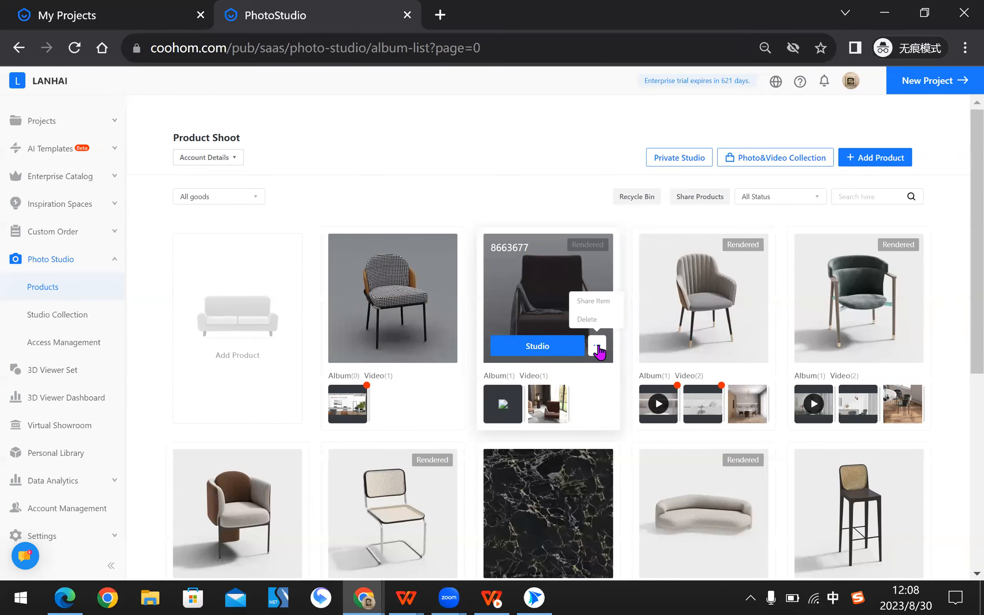
{"action": "left_click", "coordinate": [597, 302]}
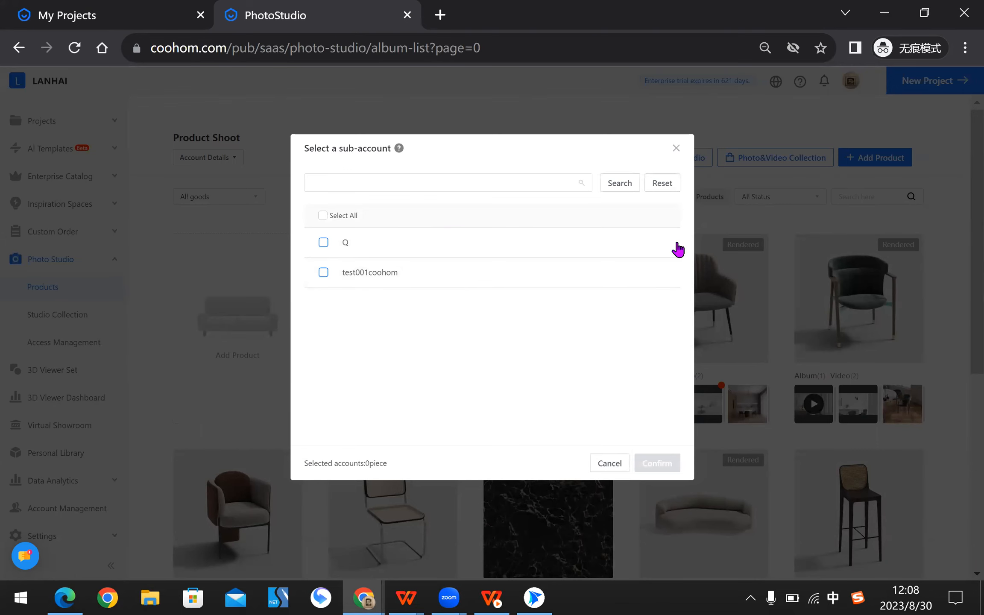
{"action": "left_click", "coordinate": [676, 149]}
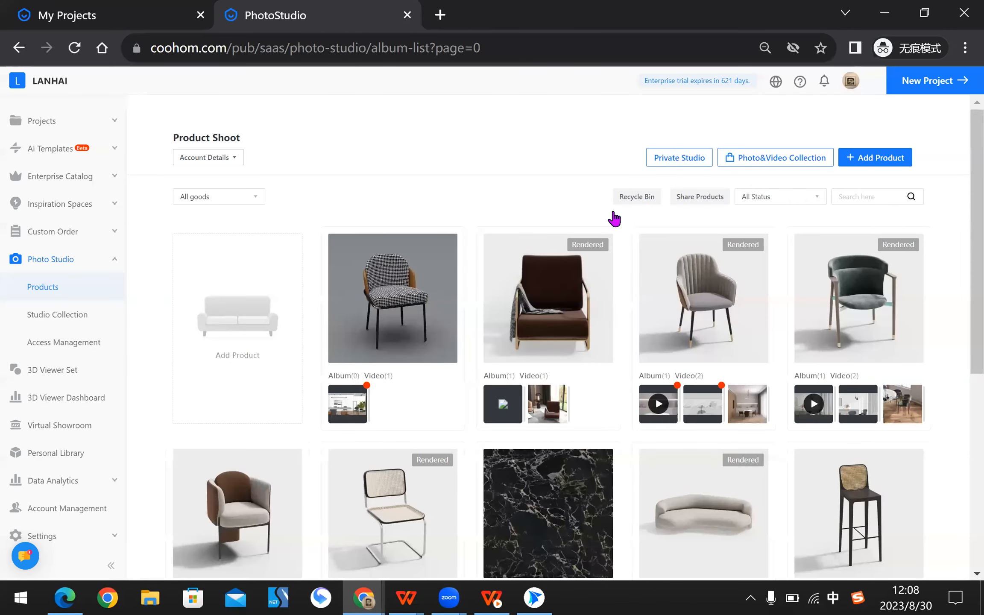
Switch to the WPS slideshow and show the share studios slide.
{"action": "left_click", "coordinate": [507, 598]}
{"action": "left_click", "coordinate": [616, 431]}
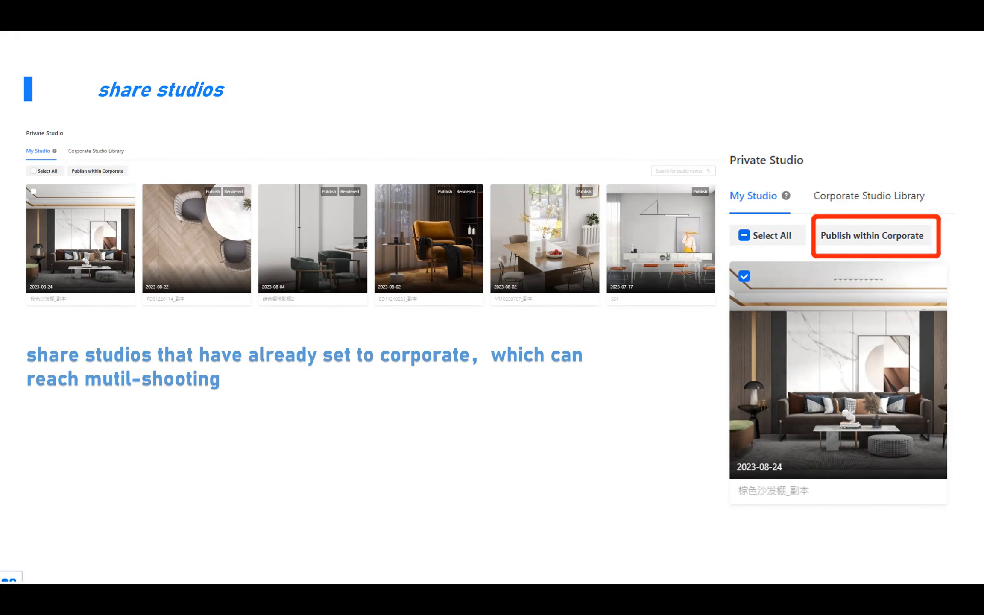
Return to the browser, open Private Studio and select the SX02200923_Copy studio for publishing.
{"action": "key", "text": "alt+Tab"}
{"action": "mouse_move", "coordinate": [597, 345]}
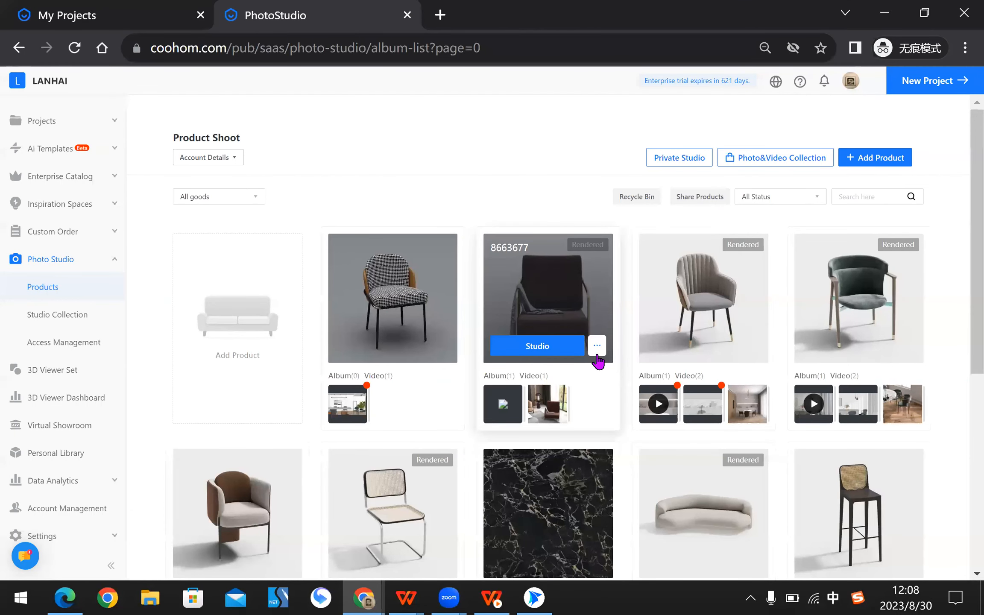
{"action": "left_click", "coordinate": [679, 166]}
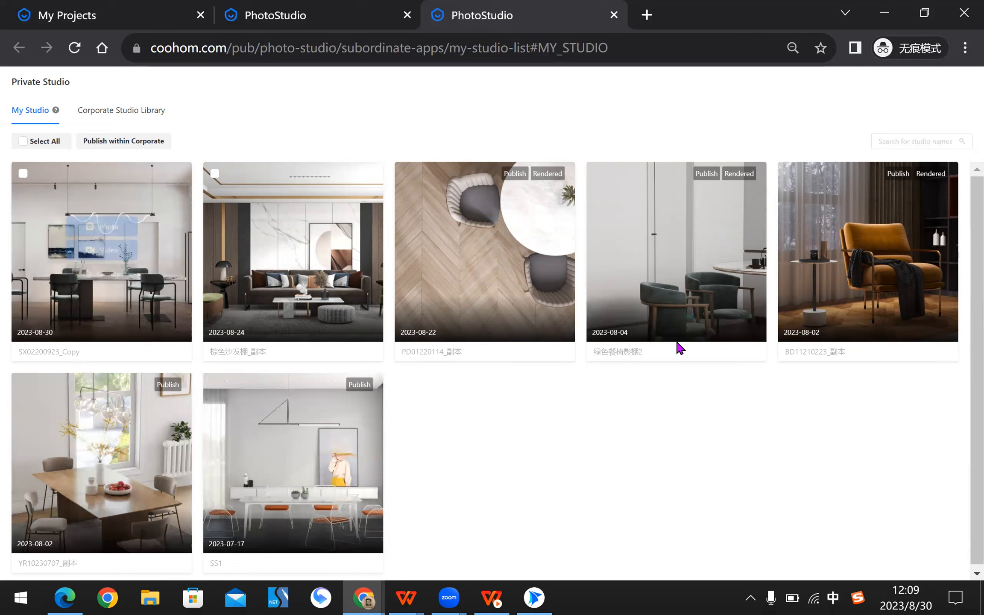
{"action": "left_click", "coordinate": [23, 175]}
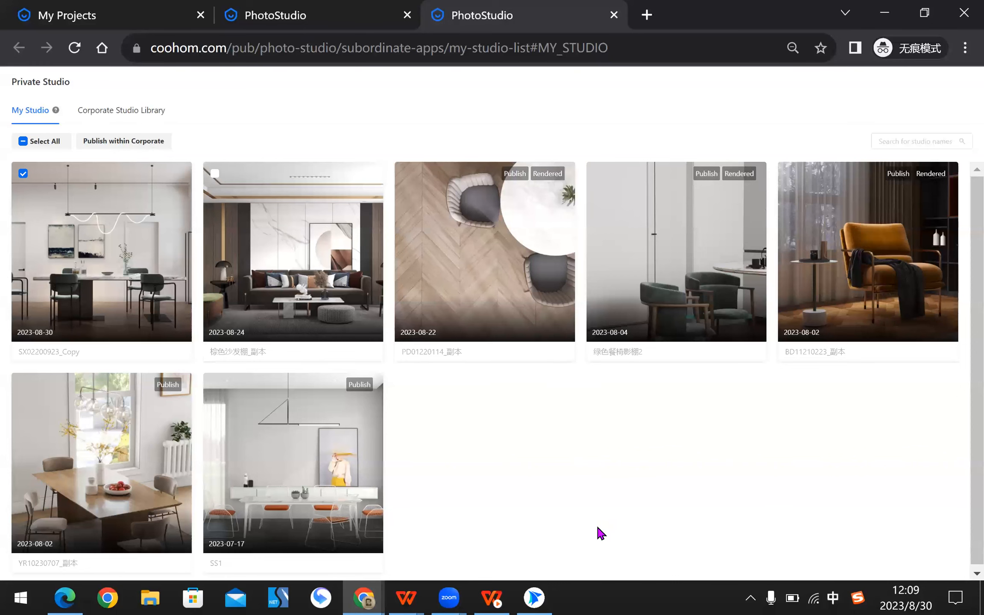
Switch to the WPS slideshow and advance to the model test slide.
{"action": "mouse_move", "coordinate": [501, 597]}
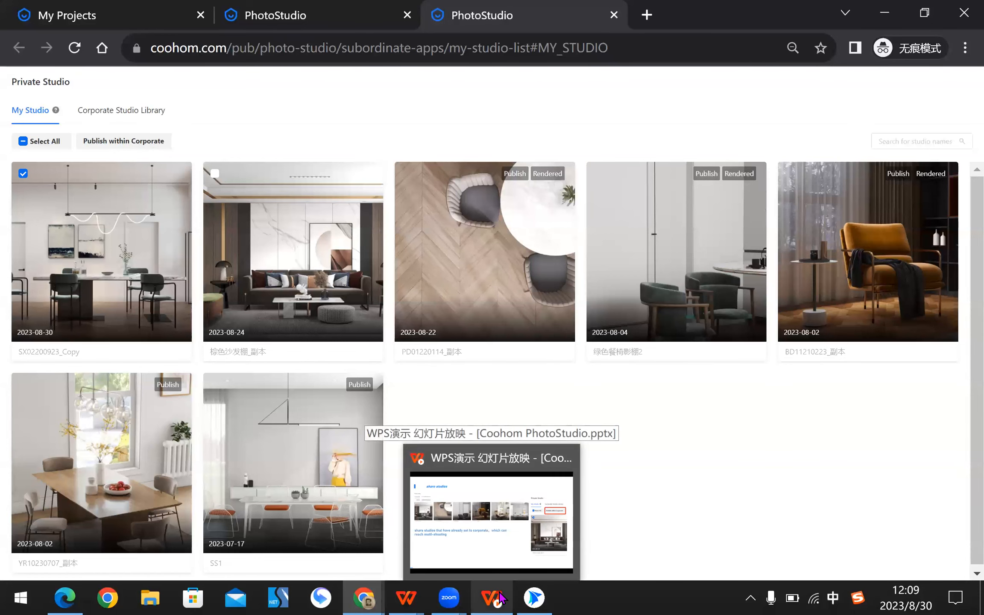
{"action": "left_click", "coordinate": [505, 523]}
{"action": "left_click", "coordinate": [537, 337]}
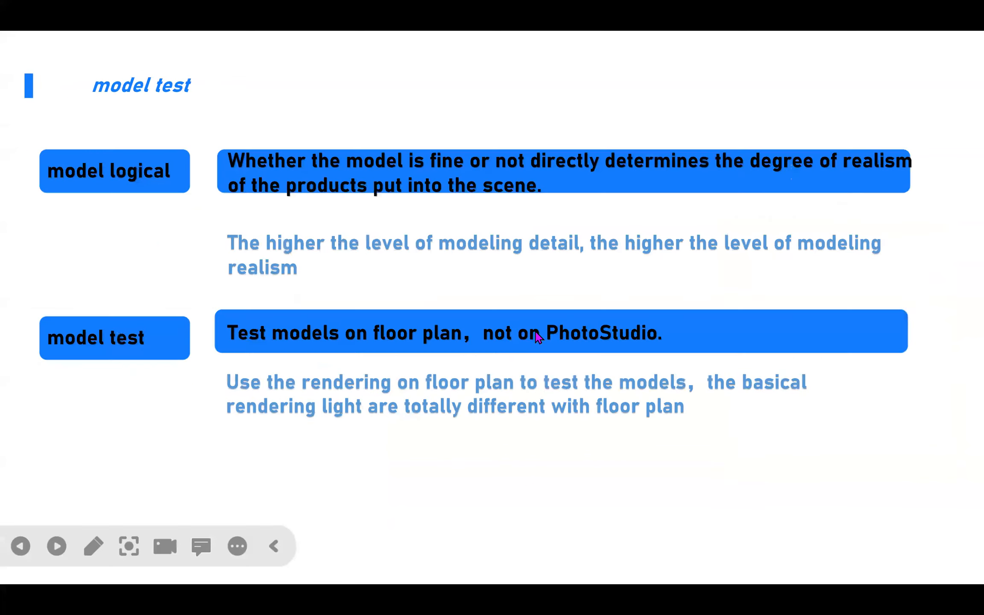